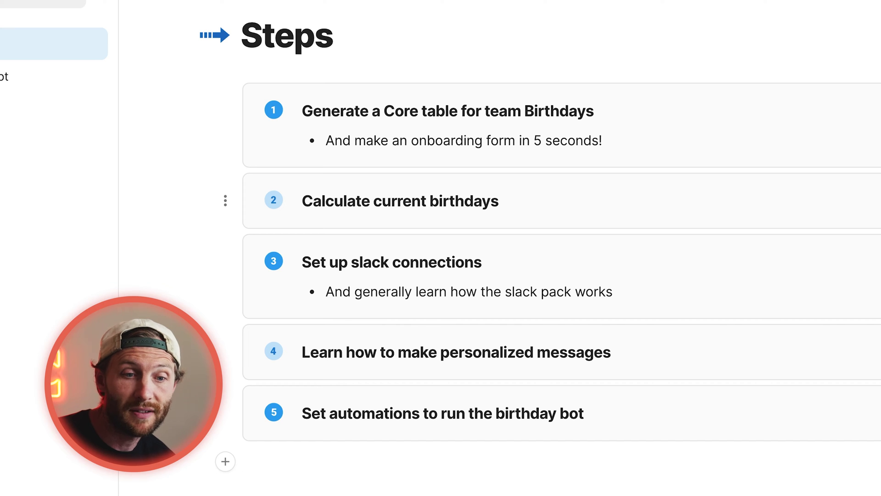
- Review the outlined steps, then open the Birthday Bot page and examine the Team table's Name and Birthday columns
{"action": "left_click", "coordinate": [481, 262]}
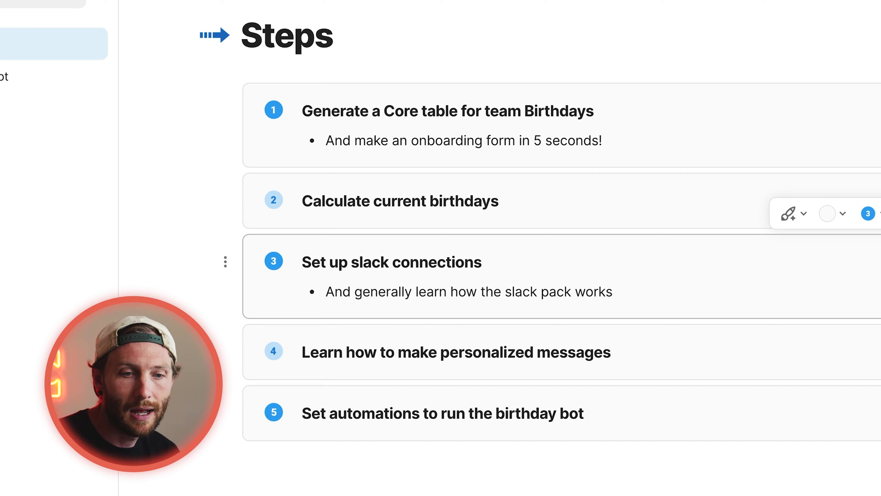
{"action": "left_click", "coordinate": [611, 352]}
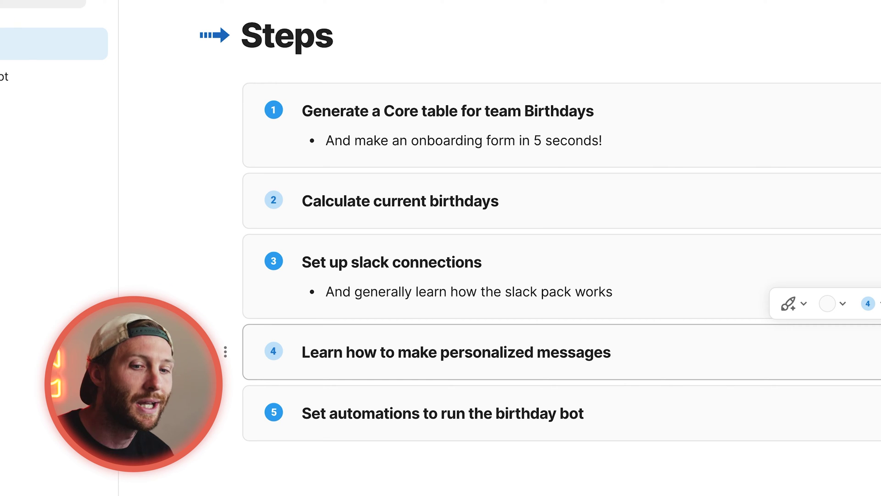
{"action": "left_click", "coordinate": [584, 413]}
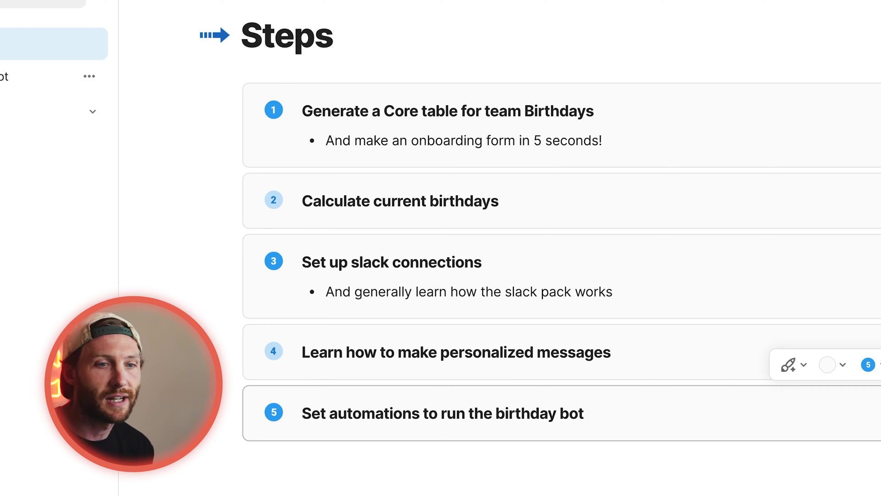
{"action": "left_click", "coordinate": [41, 76]}
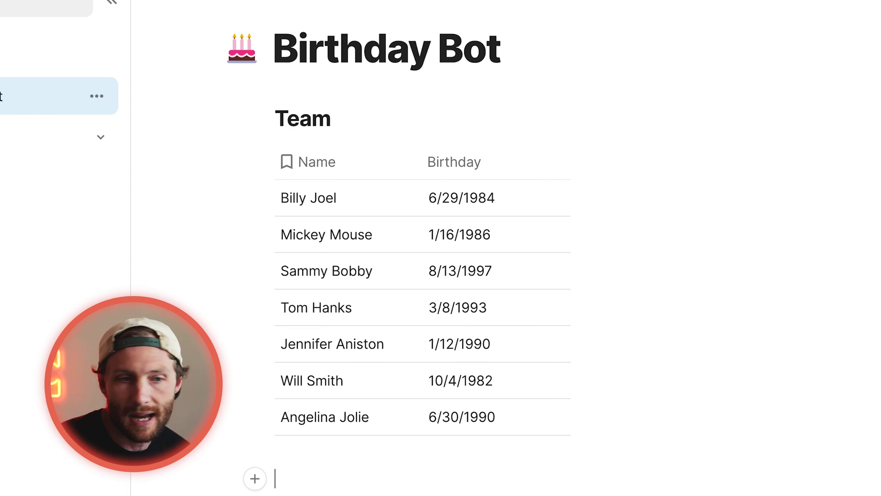
{"action": "left_click", "coordinate": [348, 162]}
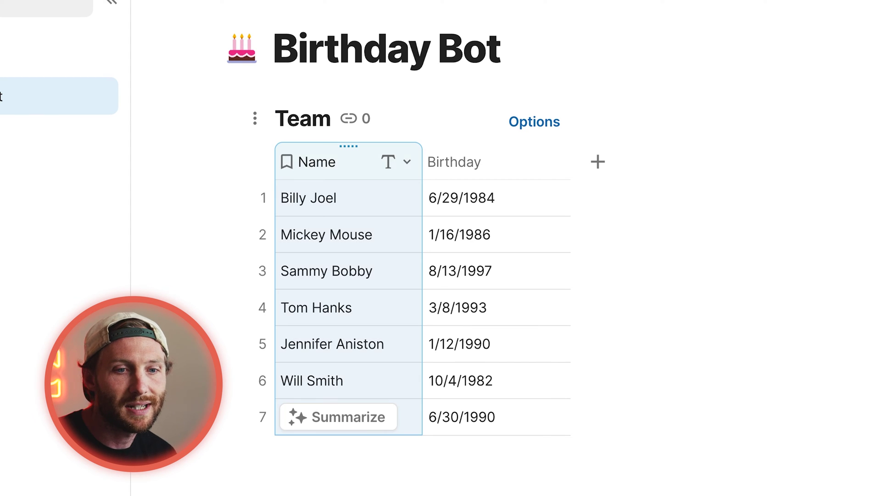
{"action": "left_click", "coordinate": [496, 162]}
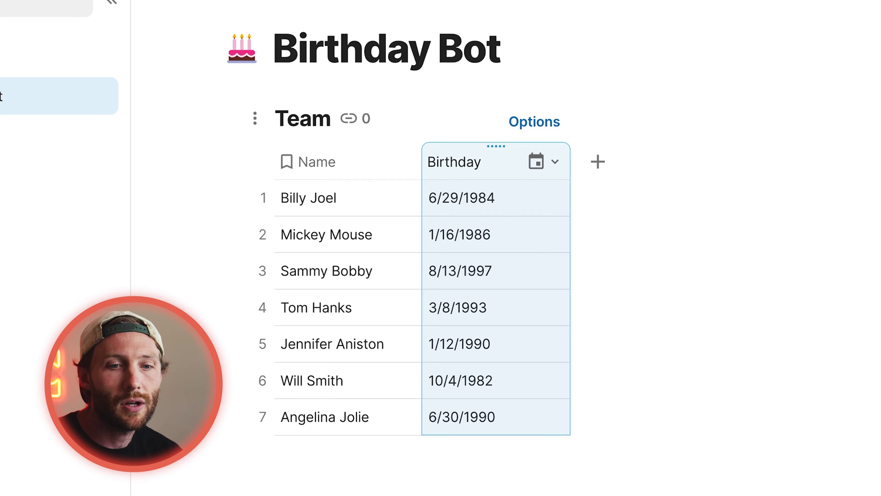
- Add a text column named "Current Birthday" to the Team table
{"action": "left_click", "coordinate": [598, 161]}
{"action": "left_click", "coordinate": [643, 197]}
{"action": "double_click", "coordinate": [615, 161]}
{"action": "type", "text": "Current Birth"}
{"action": "type", "text": "dya"}
{"action": "key", "text": "BackSpace"}
{"action": "key", "text": "BackSpace"}
{"action": "type", "text": "ay"}
{"action": "key", "text": "Return"}
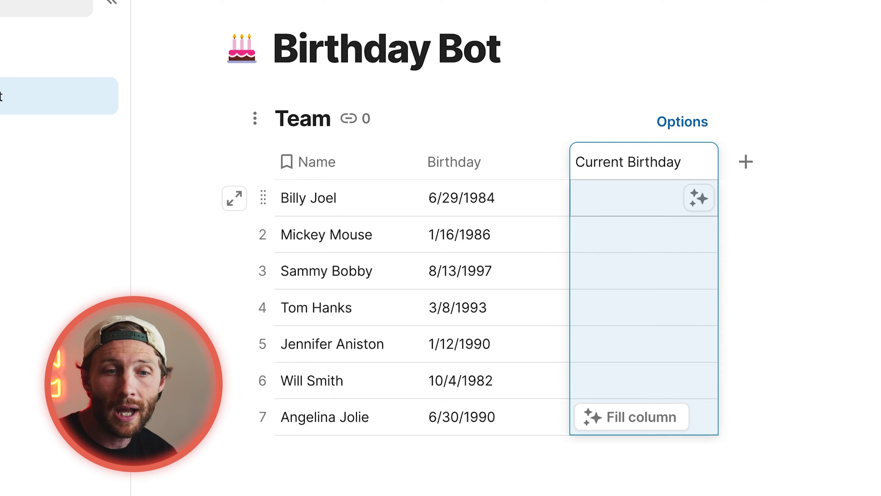
{"action": "key", "text": "Down"}
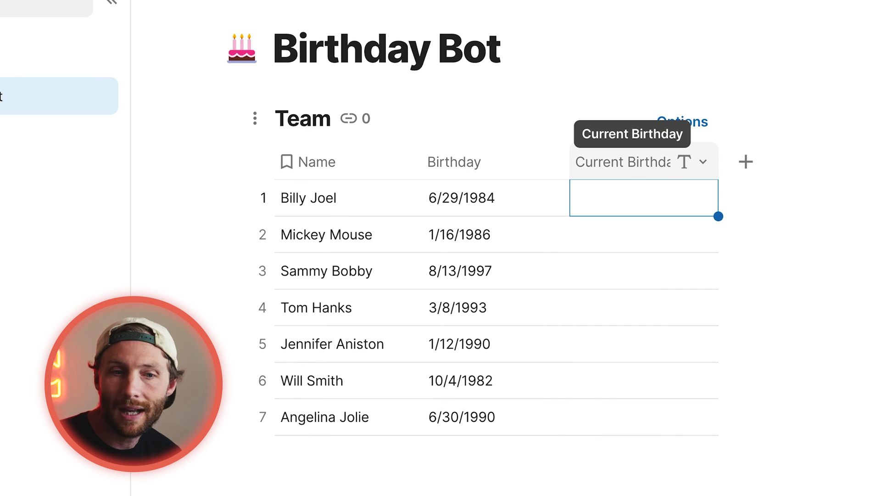
- Start a custom formula for the Current Birthday column using the Date() function with empty year, month and day arguments
{"action": "left_click", "coordinate": [623, 161]}
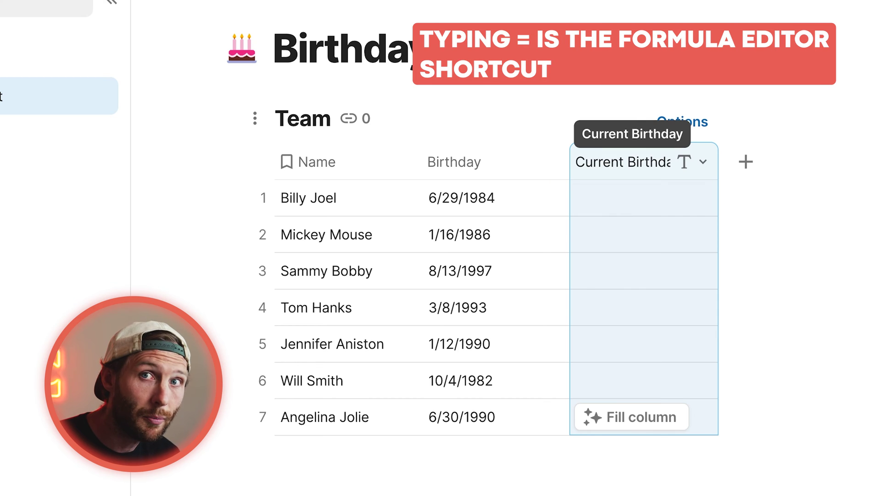
{"action": "key", "text": "equal"}
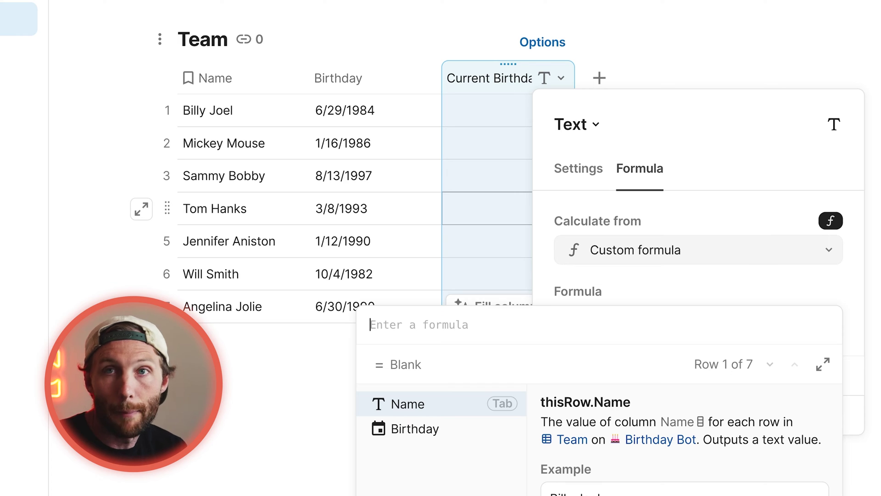
{"action": "type", "text": "date(, ,"}
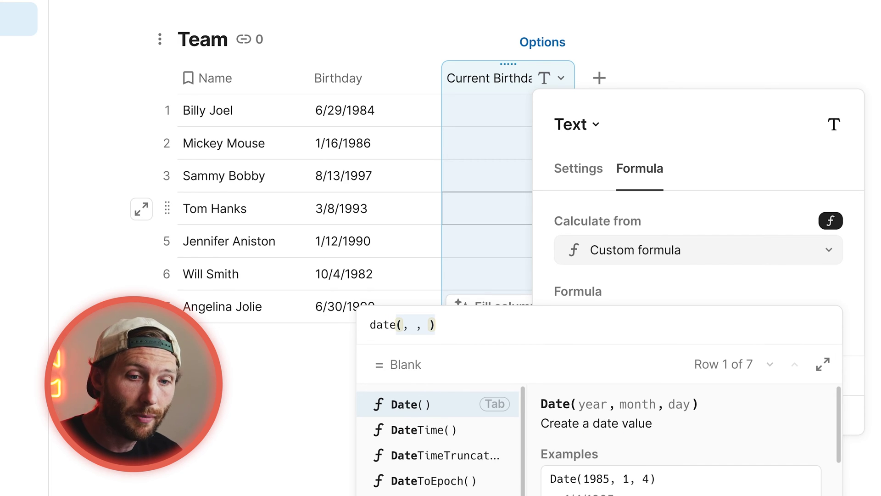
{"action": "key", "text": "Tab"}
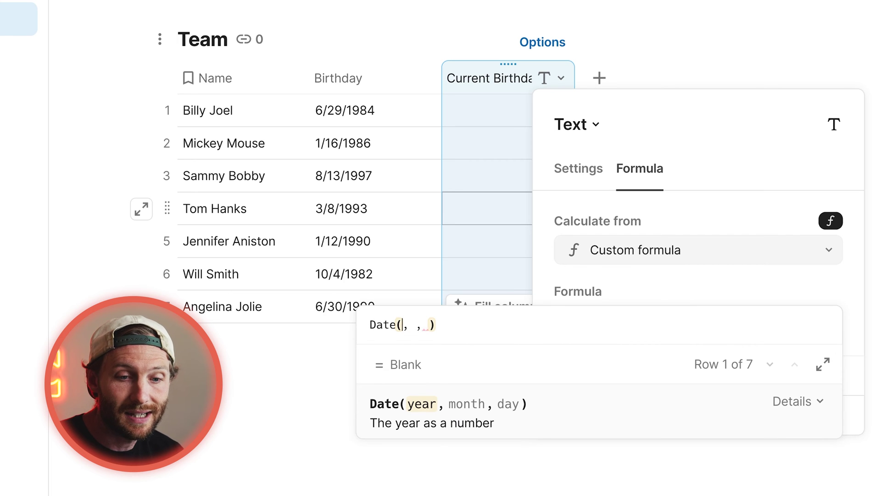
{"action": "type", "text": "todays()"}
{"action": "key", "text": "BackSpace"}
{"action": "key", "text": "BackSpace"}
{"action": "key", "text": "BackSpace"}
{"action": "key", "text": "BackSpace"}
{"action": "key", "text": "BackSpace"}
{"action": "key", "text": "BackSpace"}
{"action": "key", "text": "BackSpace"}
{"action": "key", "text": "BackSpace"}
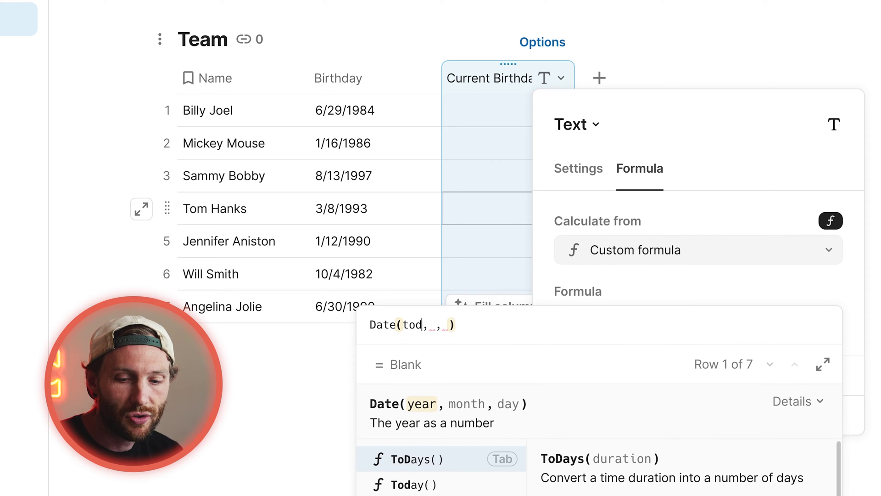
{"action": "type", "text": "2024"}
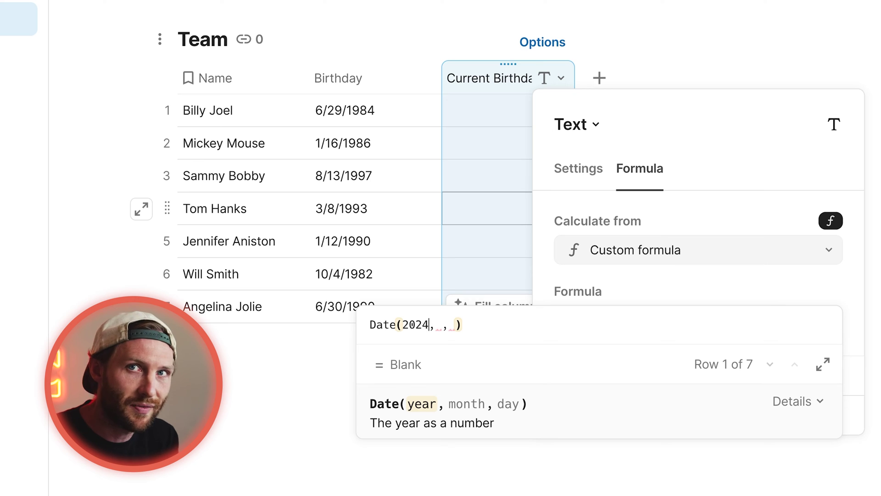
{"action": "key", "text": "BackSpace"}
{"action": "key", "text": "BackSpace"}
{"action": "key", "text": "BackSpace"}
{"action": "key", "text": "BackSpace"}
- Set the year argument of the Date formula to Today().Year()
{"action": "type", "text": "todays()"}
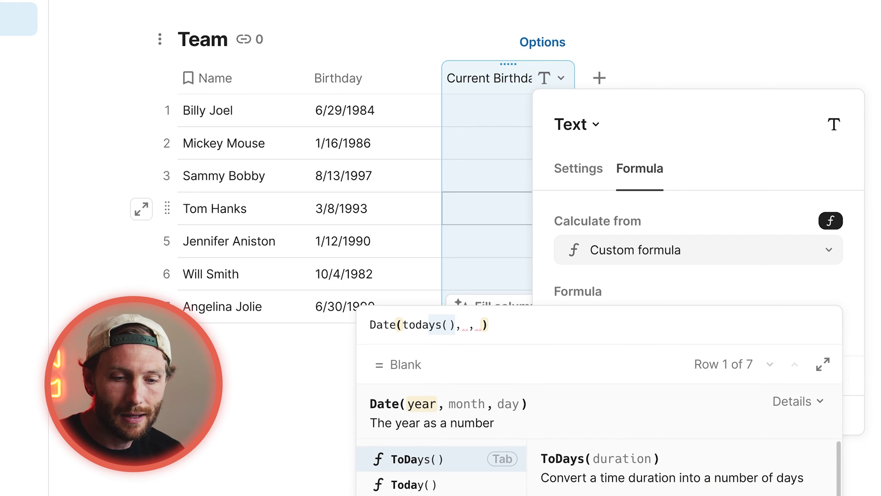
{"action": "key", "text": "Down"}
{"action": "key", "text": "Tab"}
{"action": "type", "text": ".year()"}
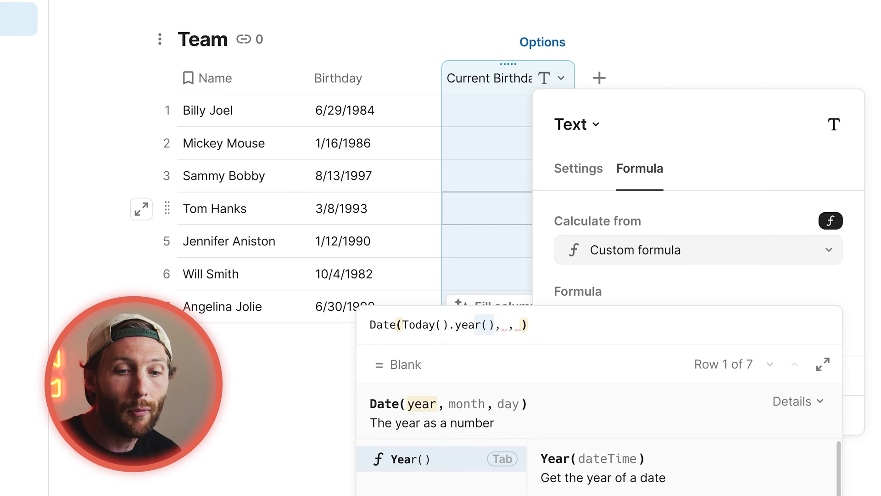
{"action": "key", "text": "Tab"}
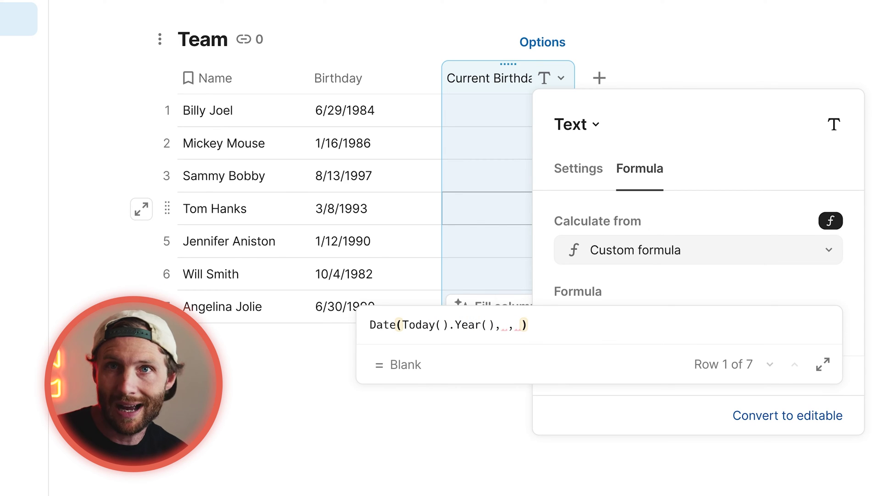
- Set the month argument of the Date formula to the Birthday column's month, Birthday.Month()
{"action": "left_click", "coordinate": [501, 325]}
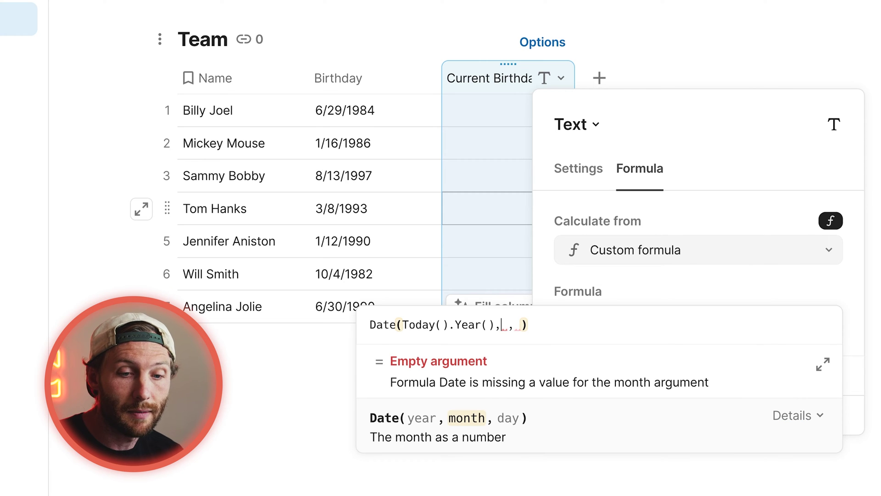
{"action": "type", "text": "birthday"}
{"action": "key", "text": "Tab"}
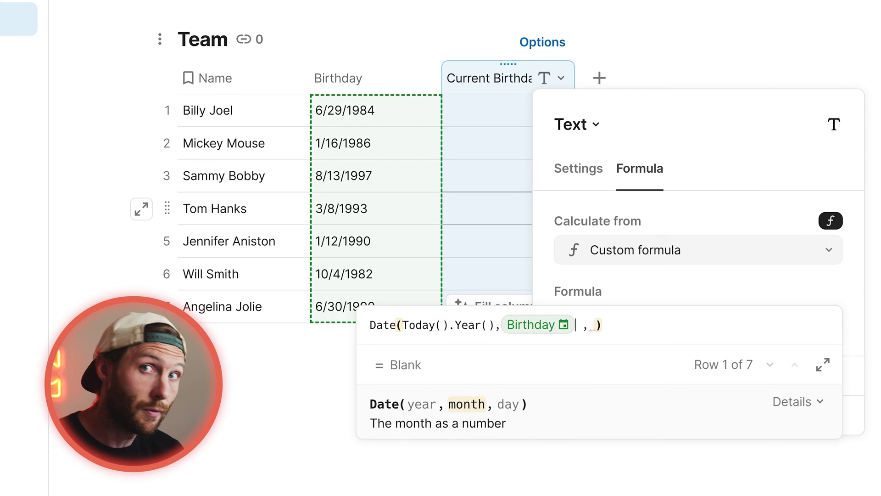
{"action": "type", "text": ".Month()"}
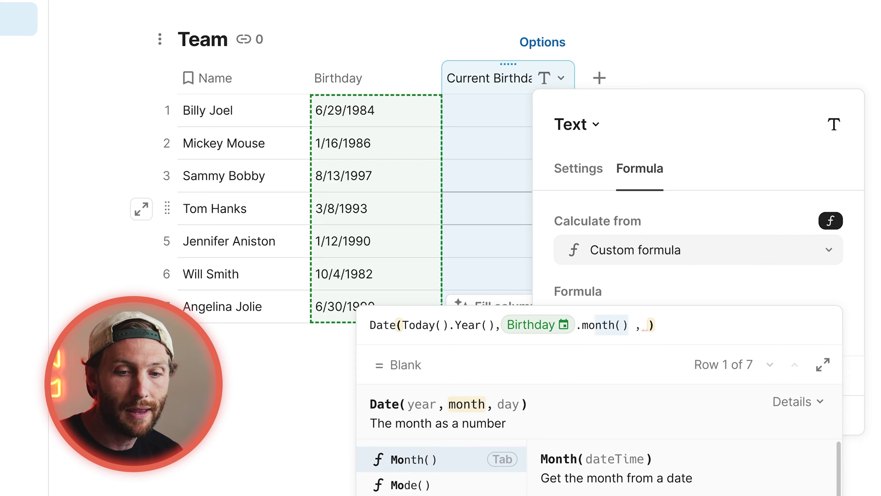
{"action": "key", "text": "Tab"}
- Set the day argument to Birthday.Day() and apply the formula to the Current Birthday column
{"action": "key", "text": "Right"}
{"action": "key", "text": "Right"}
{"action": "type", "text": "birthday"}
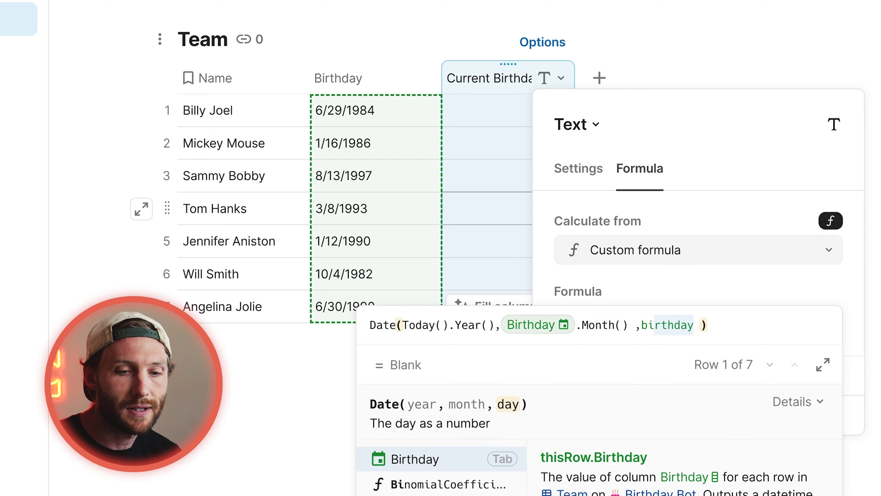
{"action": "key", "text": "Tab"}
{"action": "type", "text": ".day"}
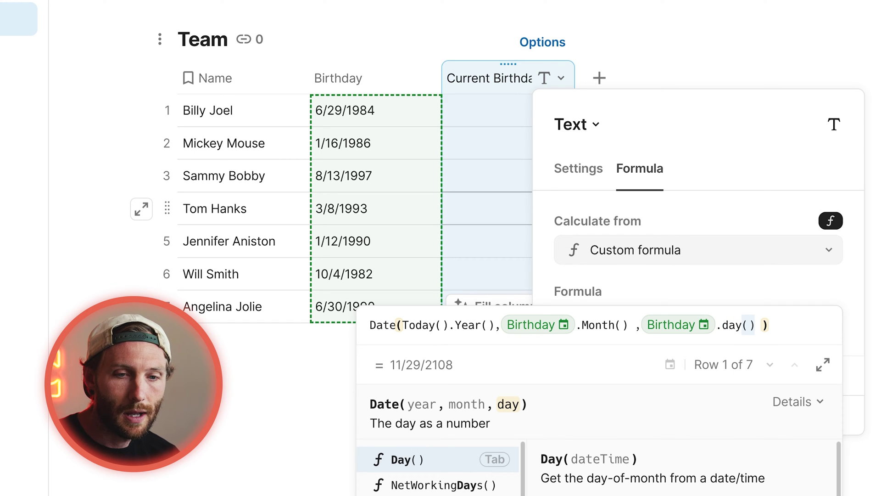
{"action": "key", "text": "Tab"}
{"action": "key", "text": "Return"}
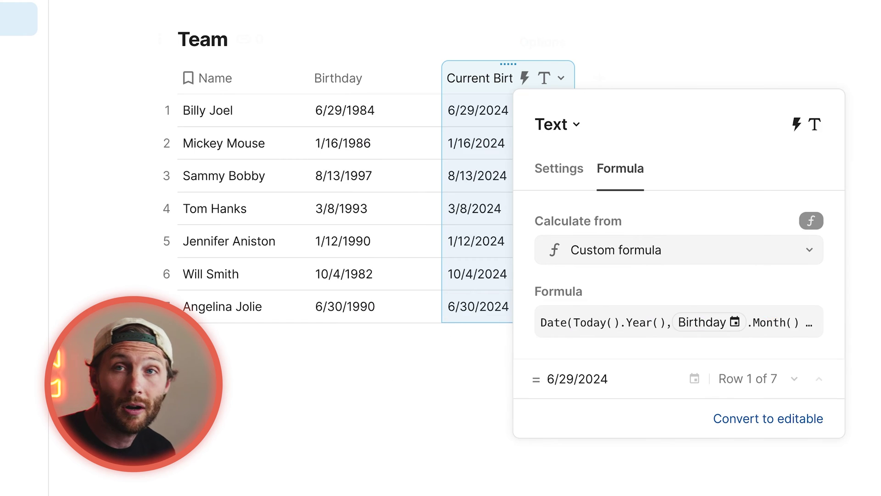
{"action": "key", "text": "Escape"}
{"action": "left_click_drag", "start_coordinate": [507, 110], "coordinate": [508, 241]}
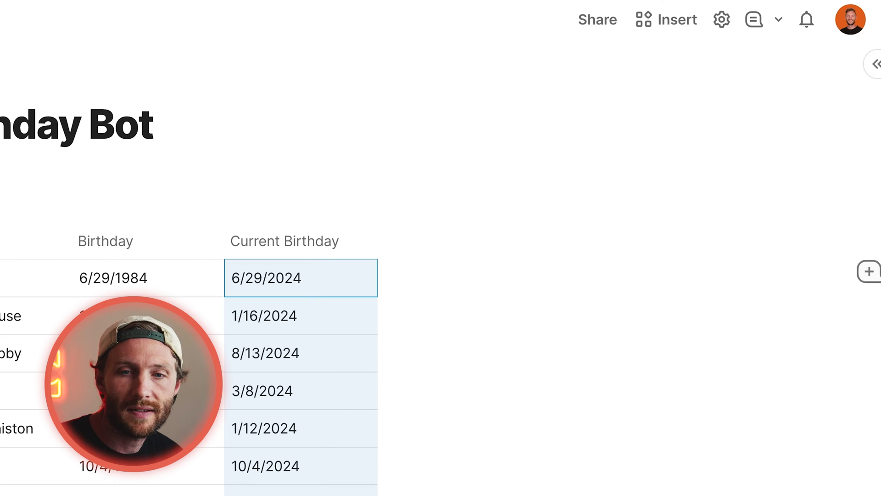
- Look through the Packs that can be inserted into the doc, then close the Insert view
{"action": "left_click", "coordinate": [667, 20]}
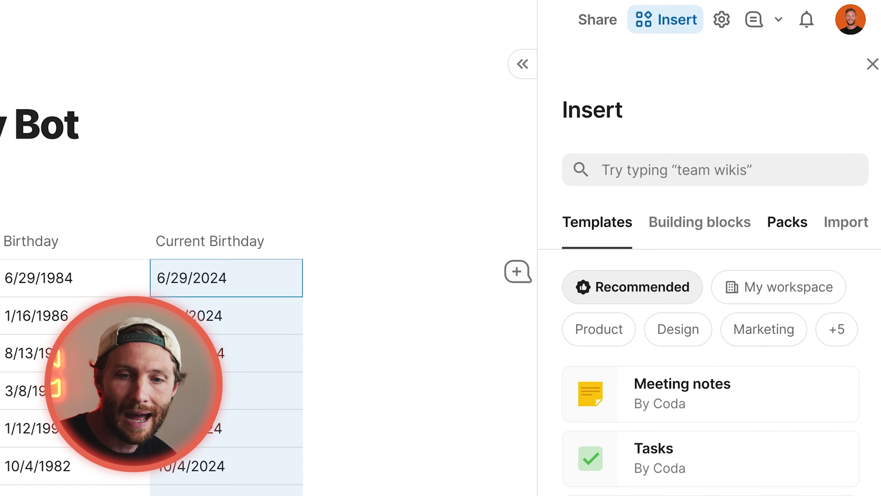
{"action": "left_click", "coordinate": [787, 222]}
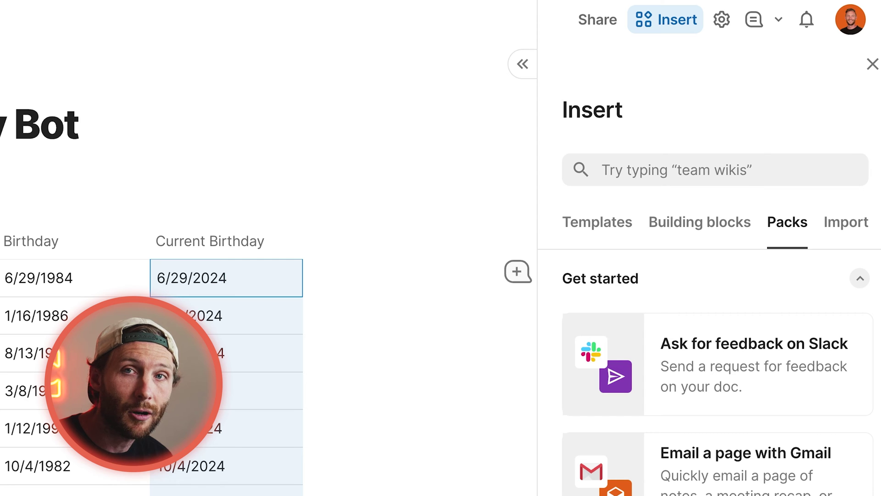
{"action": "left_click", "coordinate": [872, 64]}
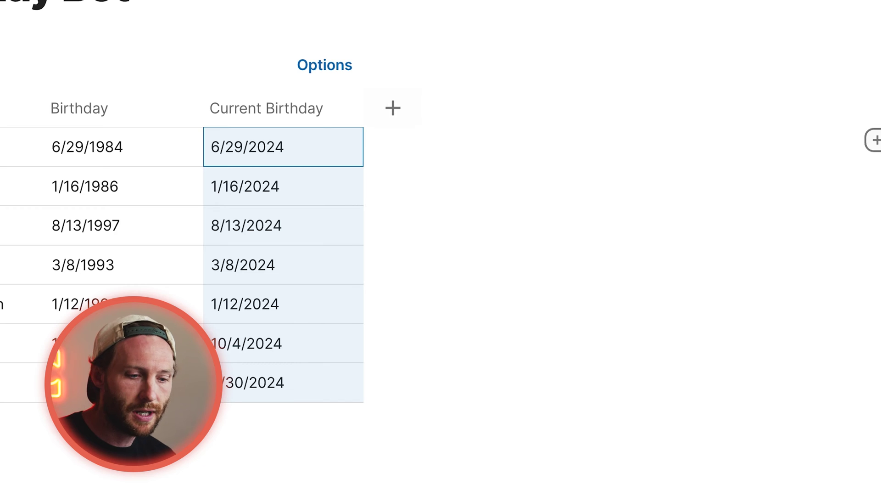
- Add another column to the Team table named "Send Birthday Message to Slack"
{"action": "left_click", "coordinate": [393, 107]}
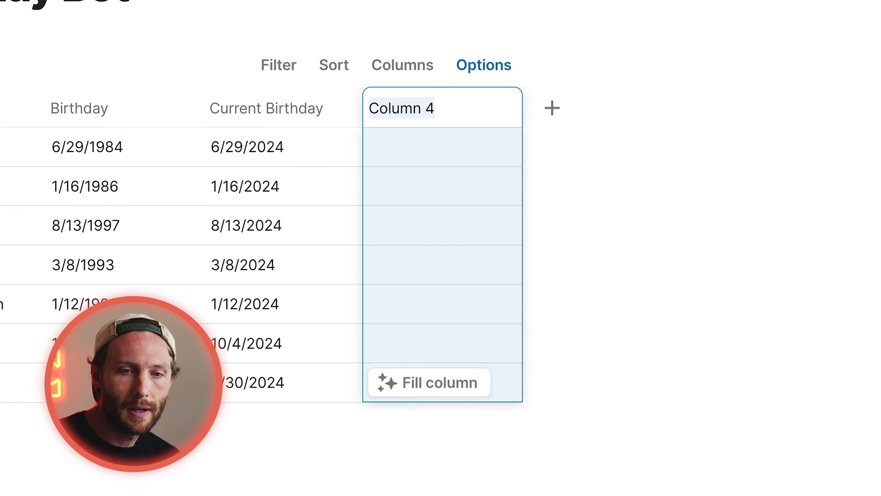
{"action": "key", "text": "Return"}
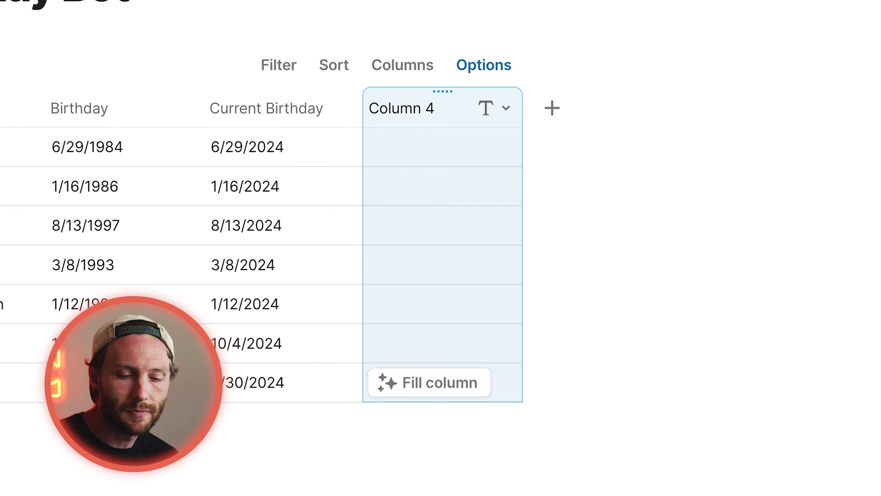
{"action": "left_click", "coordinate": [402, 108]}
{"action": "type", "text": "Send B"}
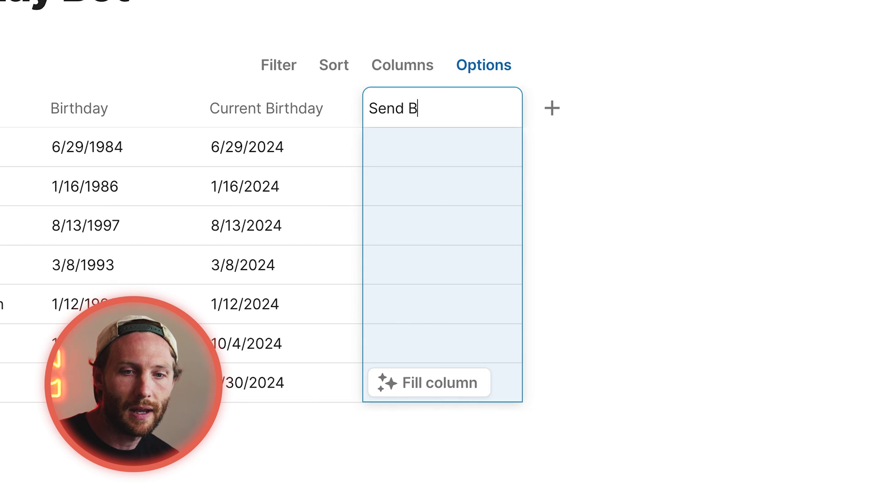
{"action": "type", "text": "irthday Message to Slack"}
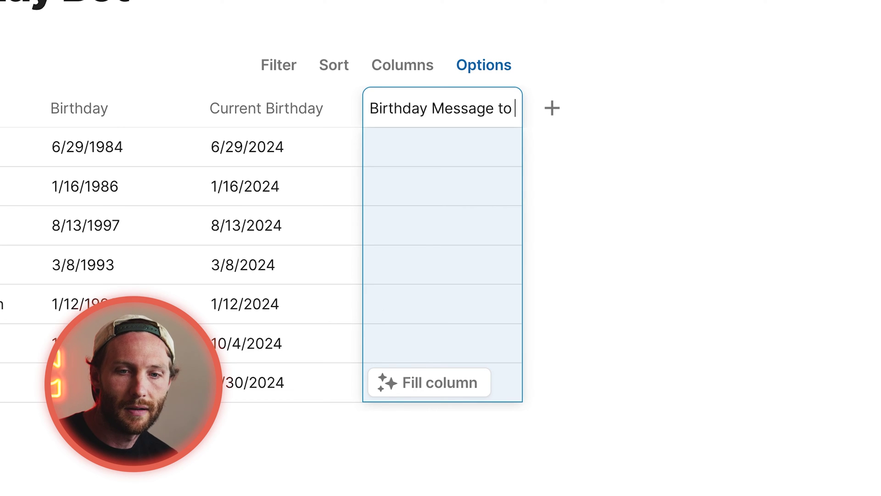
{"action": "left_click", "coordinate": [442, 146]}
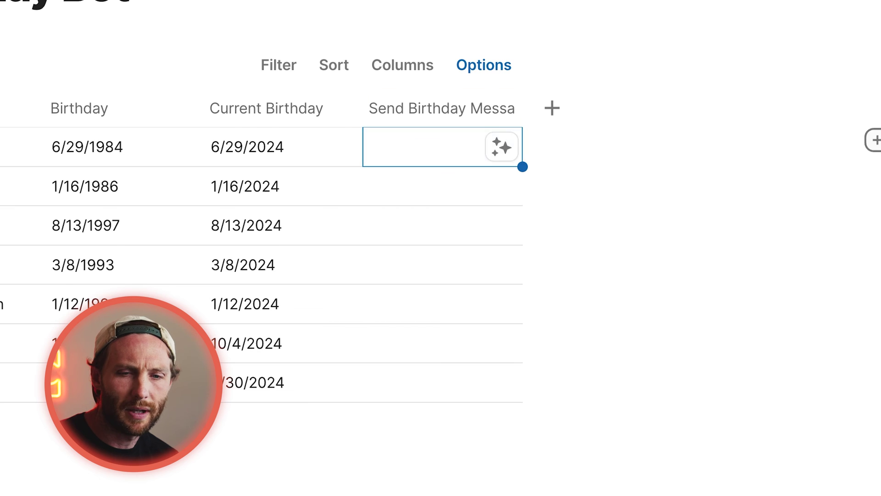
- Change the "Send Birthday Message to Slack" column's type to a new Button
{"action": "left_click", "coordinate": [443, 119]}
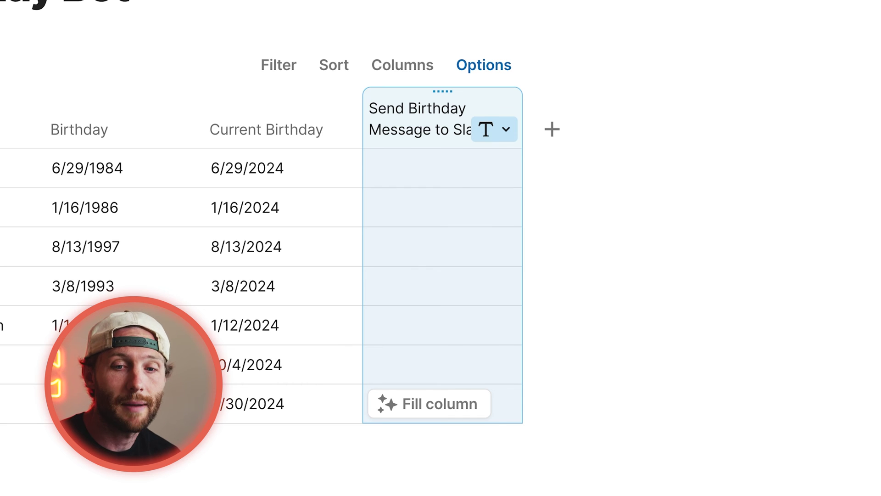
{"action": "left_click", "coordinate": [494, 129]}
{"action": "key", "text": "Return"}
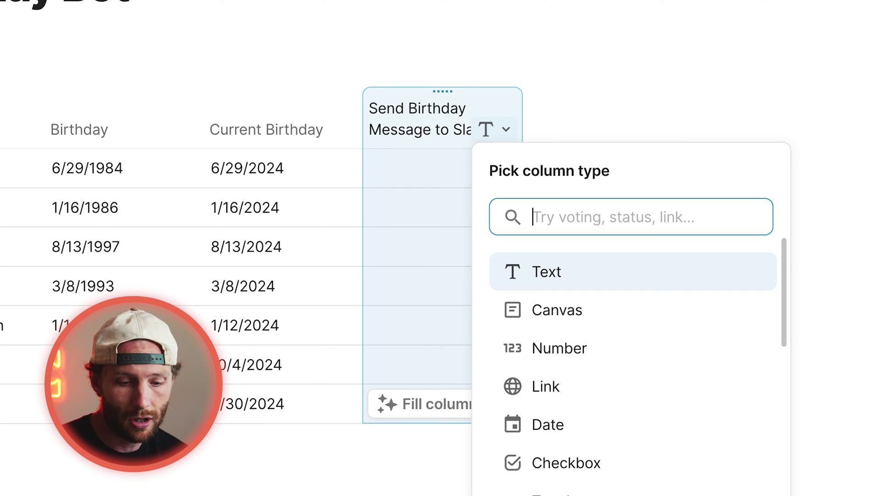
{"action": "type", "text": "but"}
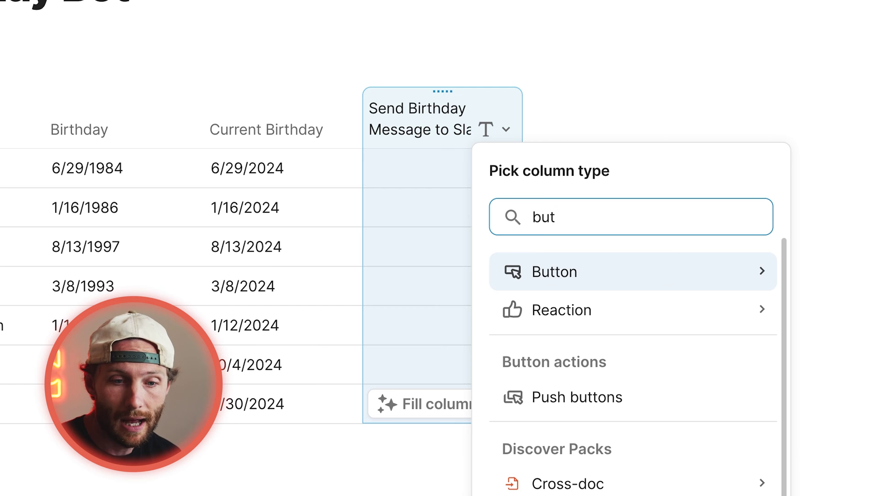
{"action": "key", "text": "Right"}
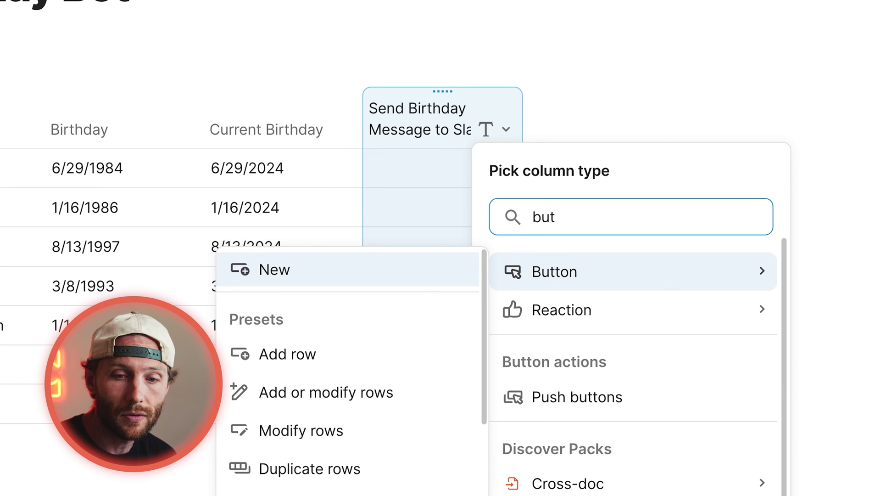
{"action": "key", "text": "Return"}
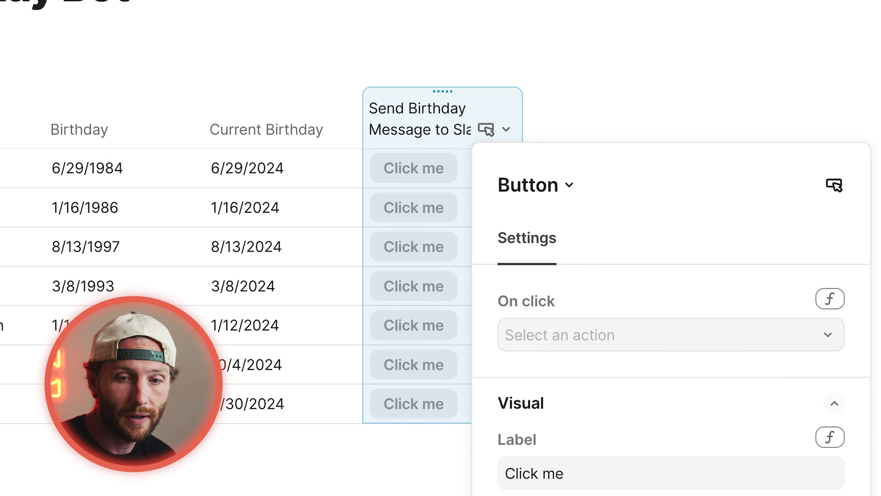
- Set the button's on-click action to "Send message or notify user" and send it as Slack
{"action": "left_click", "coordinate": [669, 334]}
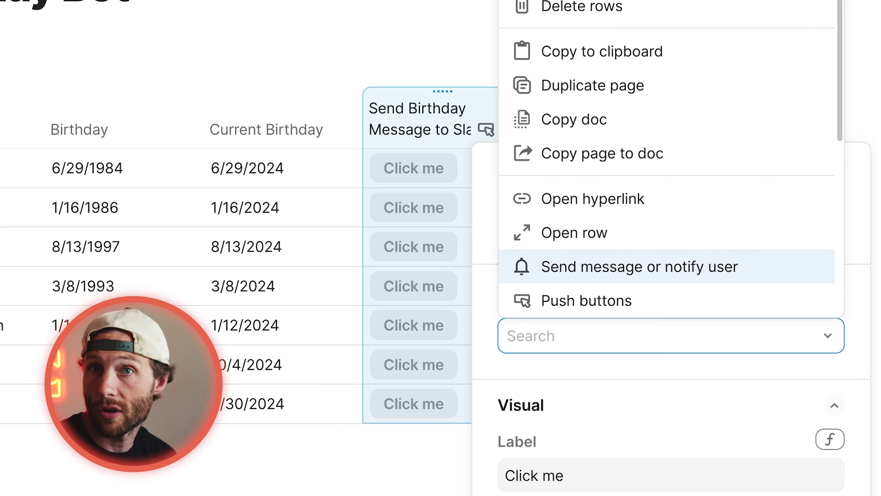
{"action": "key", "text": "Return"}
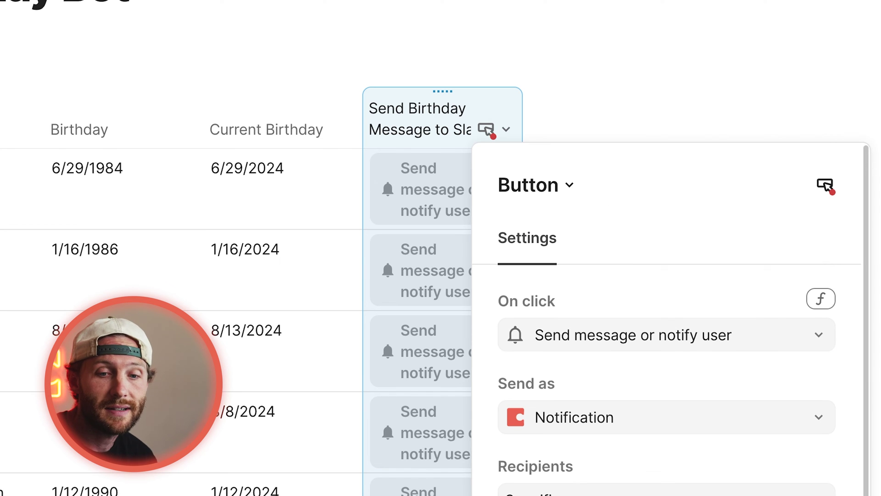
{"action": "scroll", "coordinate": [667, 319], "scroll_direction": "down", "scroll_amount": 3}
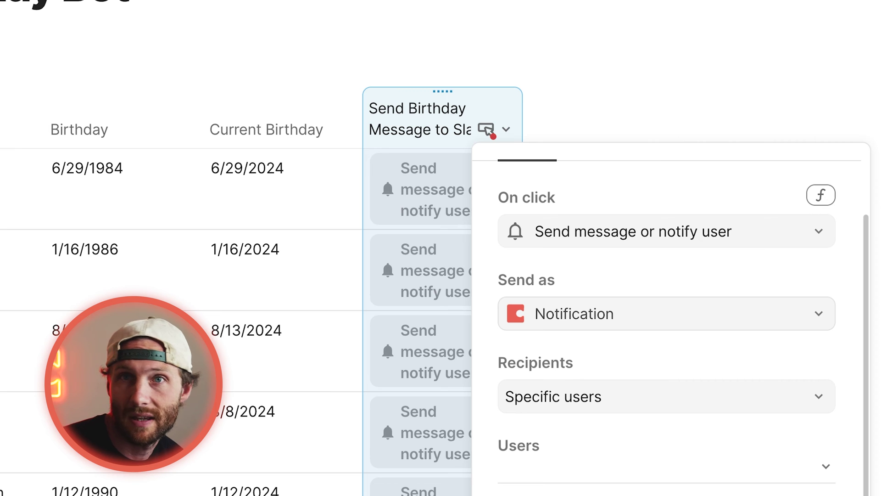
{"action": "left_click", "coordinate": [666, 313]}
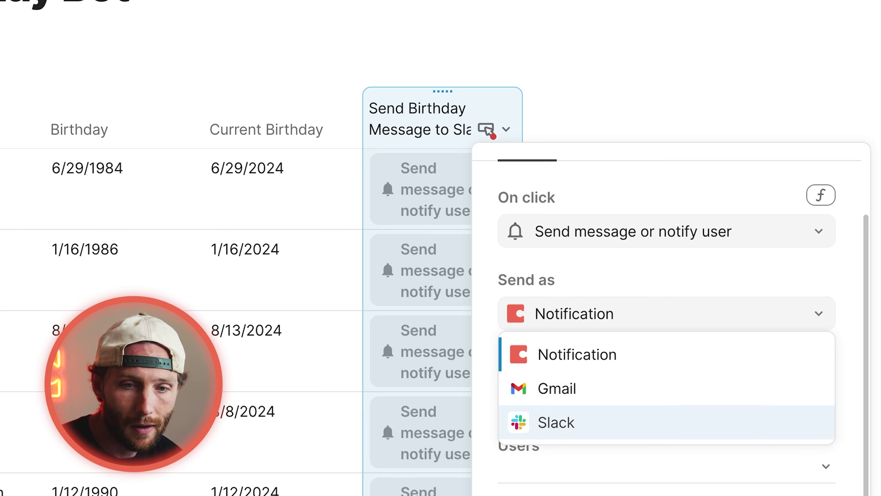
{"action": "left_click", "coordinate": [569, 421]}
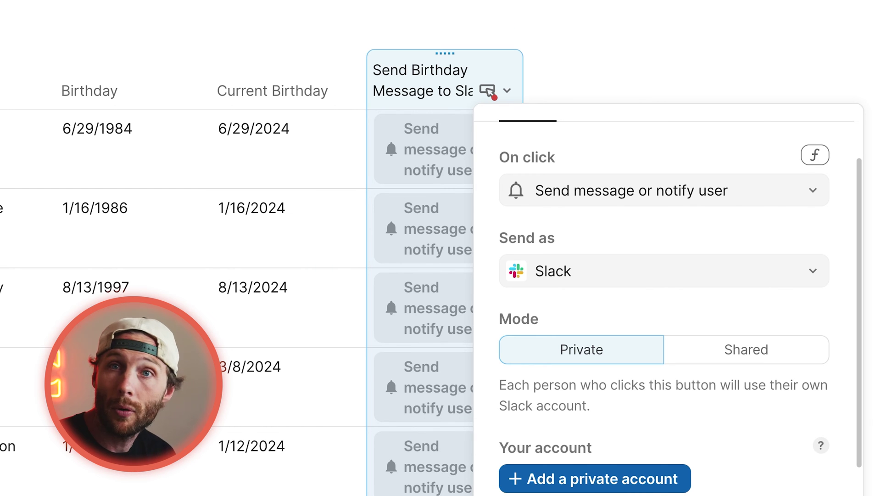
- Switch the Slack message mode to Shared and connect the Simpla Bot account
{"action": "scroll", "coordinate": [665, 298], "scroll_direction": "down", "scroll_amount": 2}
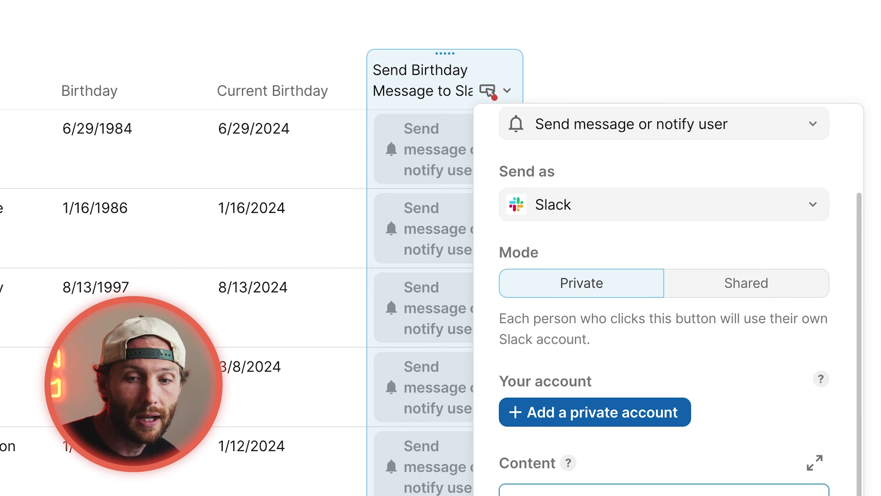
{"action": "left_click", "coordinate": [745, 283]}
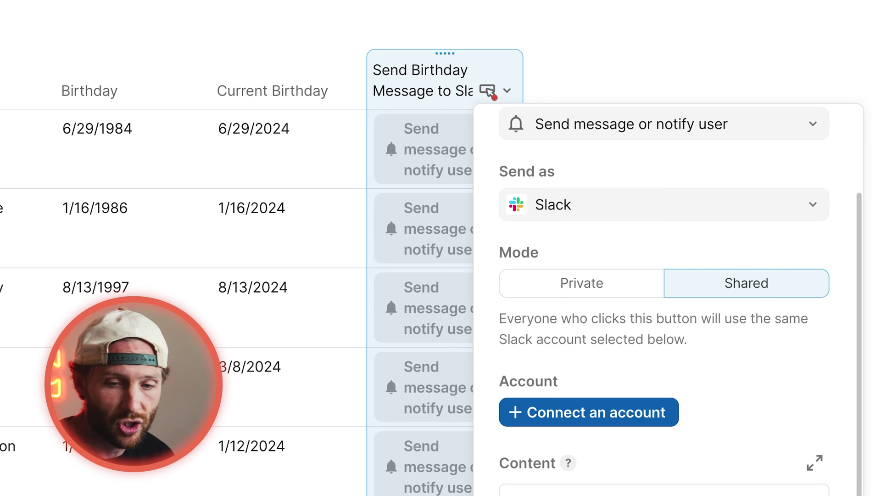
{"action": "scroll", "coordinate": [665, 284], "scroll_direction": "down", "scroll_amount": 2}
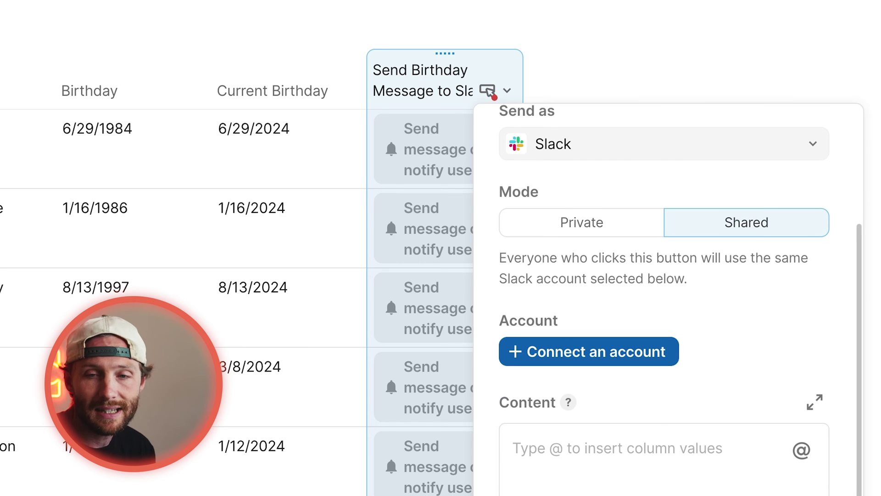
{"action": "left_click", "coordinate": [588, 351]}
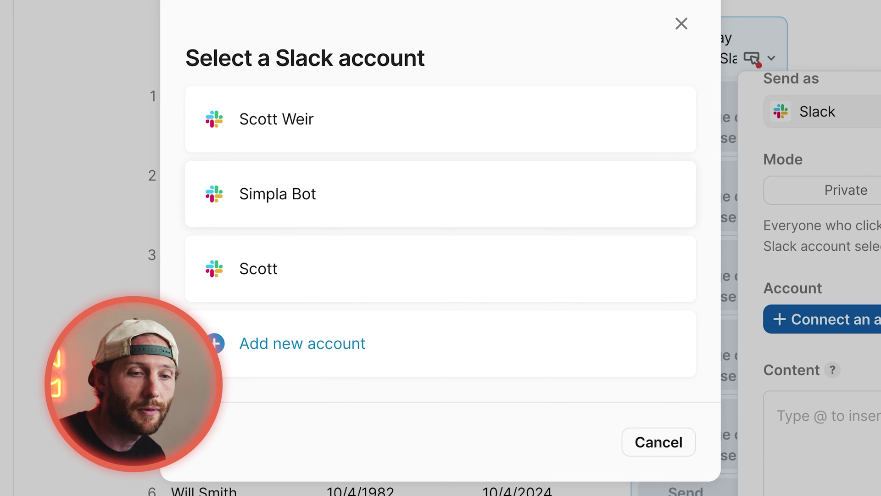
{"action": "left_click", "coordinate": [278, 194]}
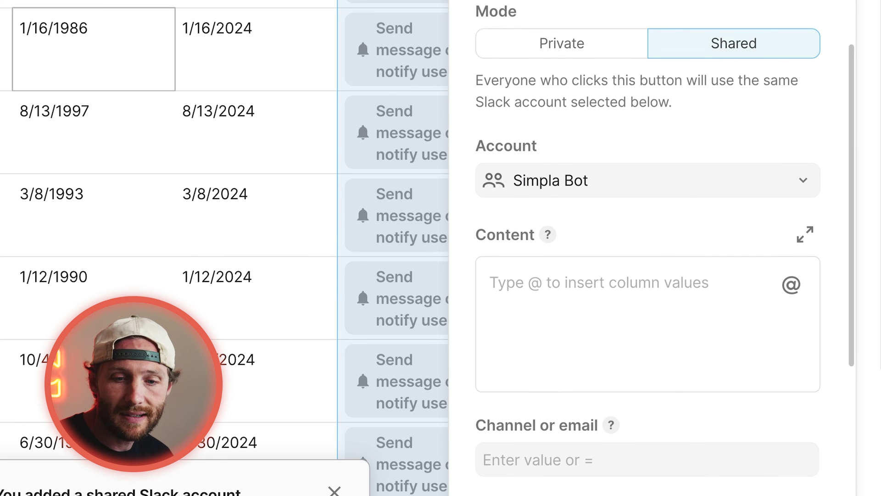
- Write the message content "Hey there team! Its [Name]'s birthday!" with the Name column value inserted
{"action": "left_click", "coordinate": [490, 282]}
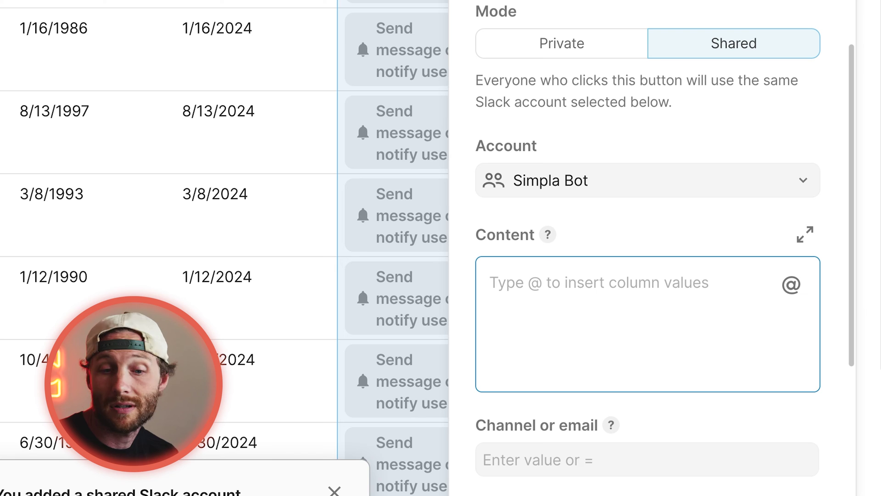
{"action": "type", "text": "He"}
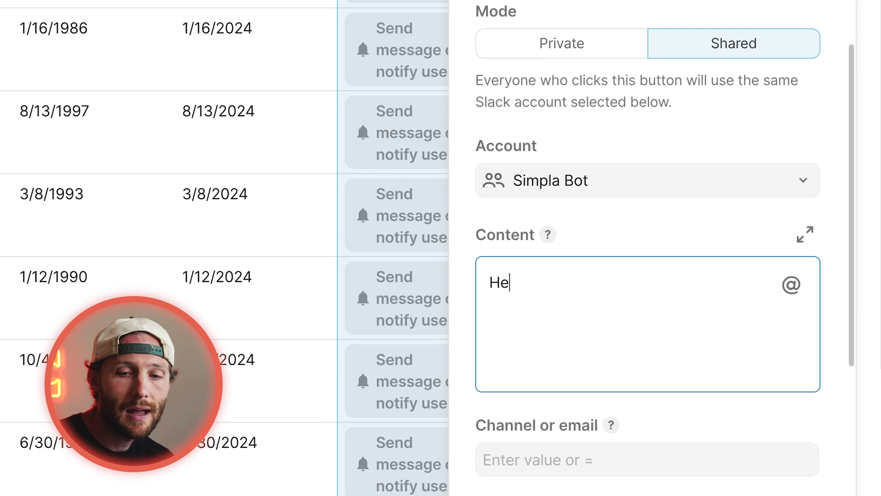
{"action": "type", "text": "y there team! Its"}
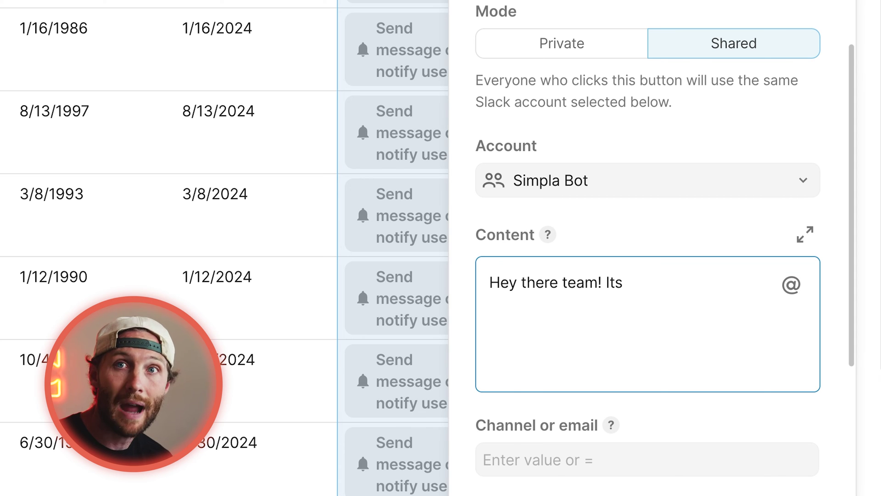
{"action": "type", "text": "@"}
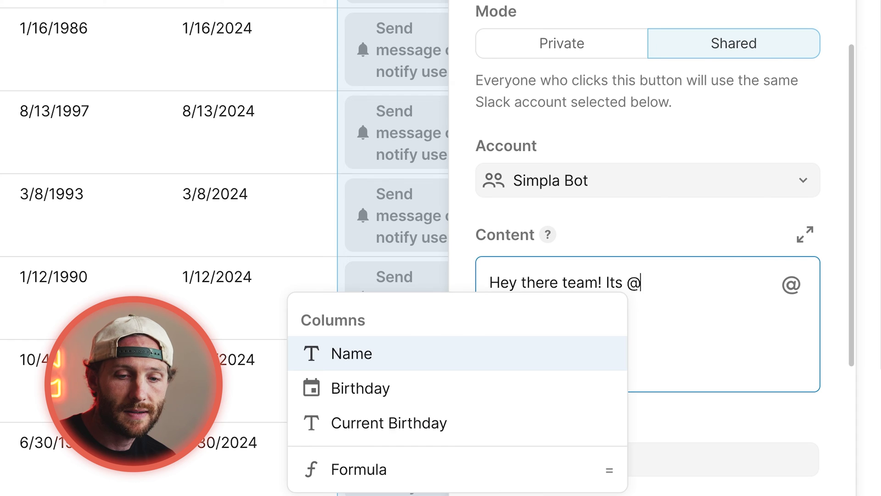
{"action": "key", "text": "Return"}
{"action": "type", "text": "'s bir"}
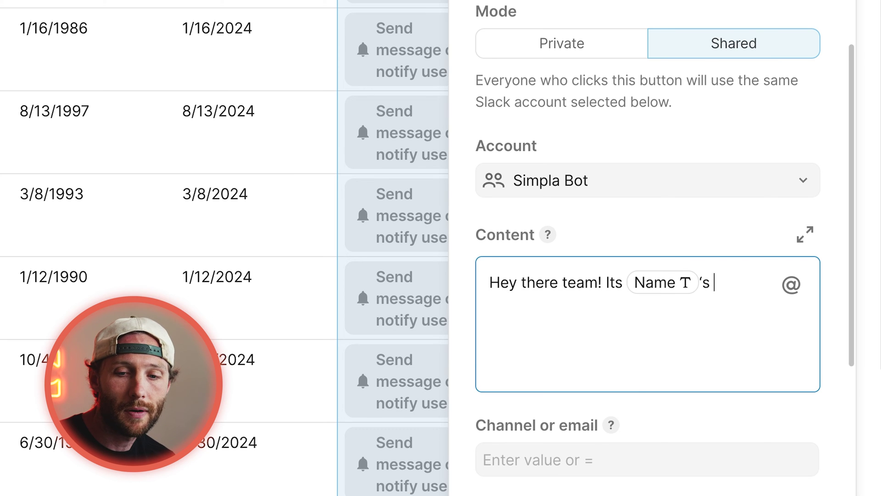
{"action": "type", "text": "thday!"}
- Add "LETS CELEBRATE THEM!!!!" to the message content after a blank line
{"action": "key", "text": "Return"}
{"action": "key", "text": "Return"}
{"action": "type", "text": "LET"}
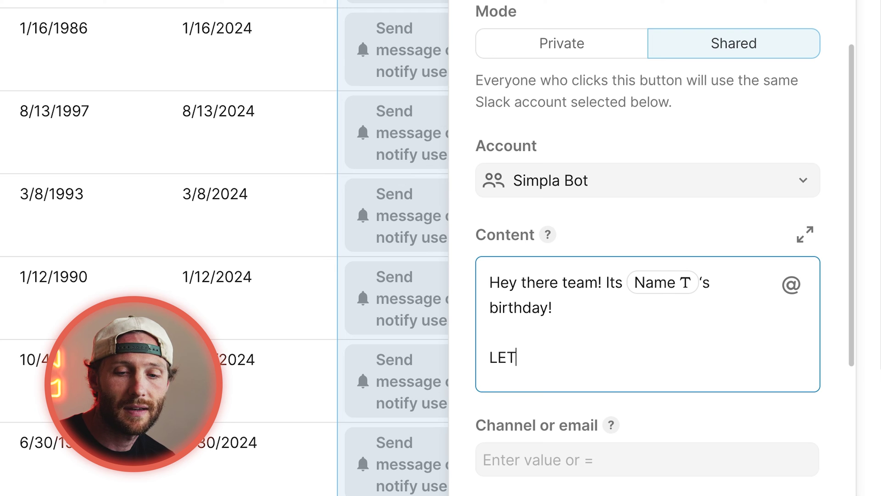
{"action": "type", "text": "S CELEBRATE THE"}
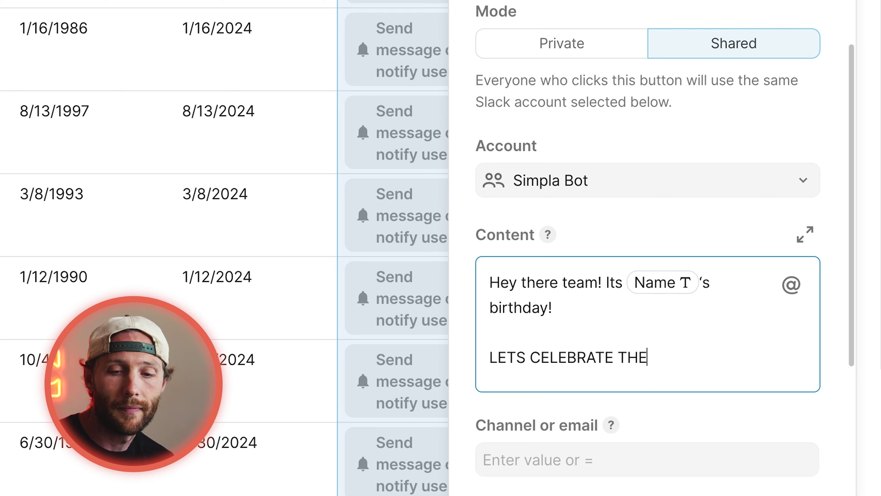
{"action": "type", "text": "M!!!!"}
- Set the Slack message's channel to #general
{"action": "scroll", "coordinate": [665, 248], "scroll_direction": "down", "scroll_amount": 2}
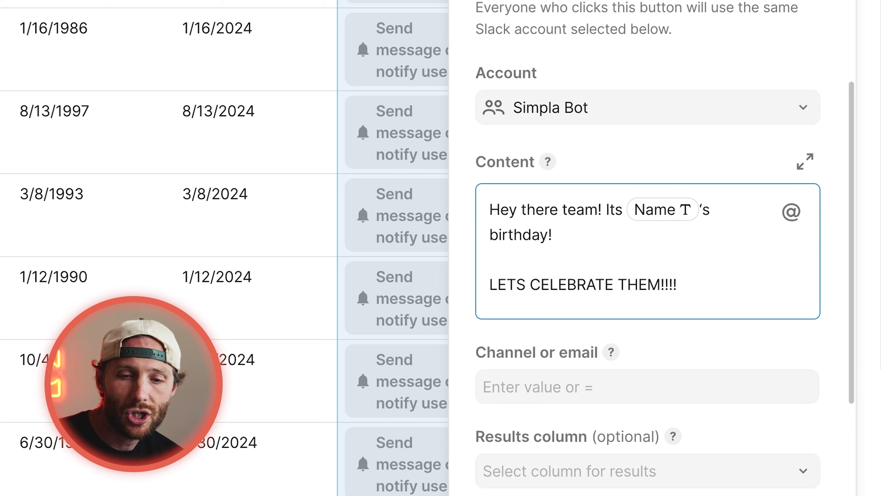
{"action": "scroll", "coordinate": [647, 248], "scroll_direction": "down", "scroll_amount": 2}
{"action": "left_click", "coordinate": [647, 310]}
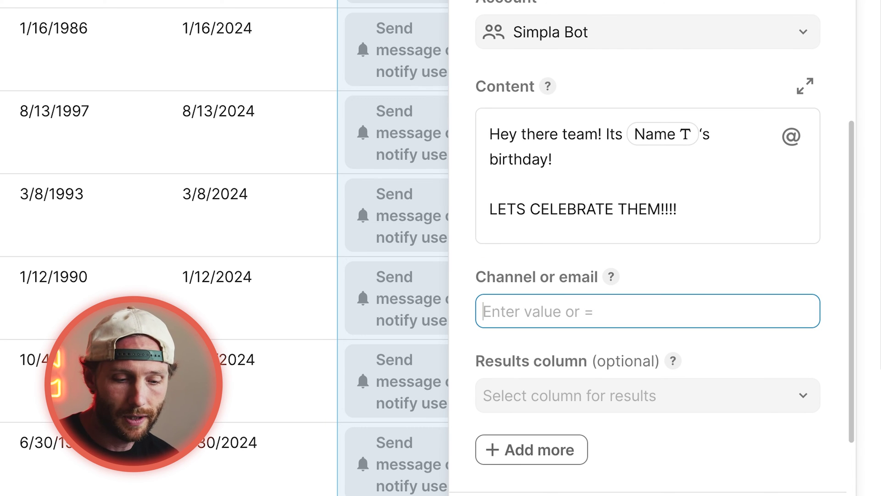
{"action": "type", "text": "#"}
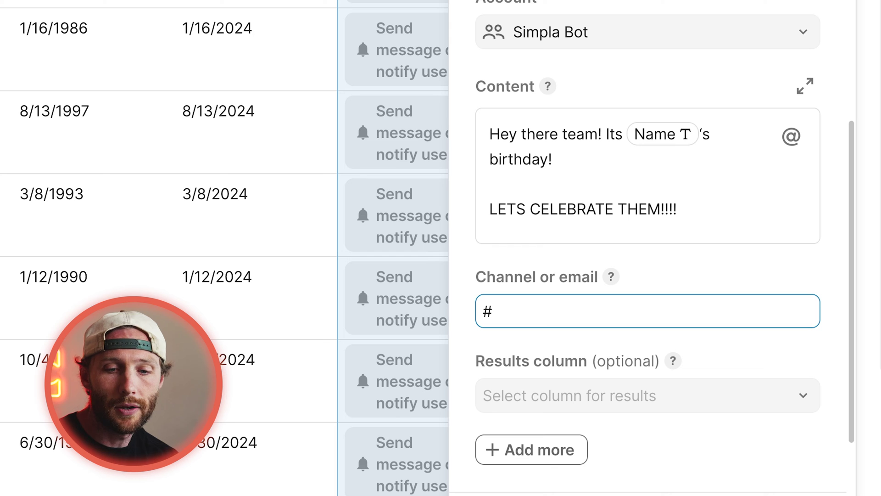
{"action": "type", "text": "general"}
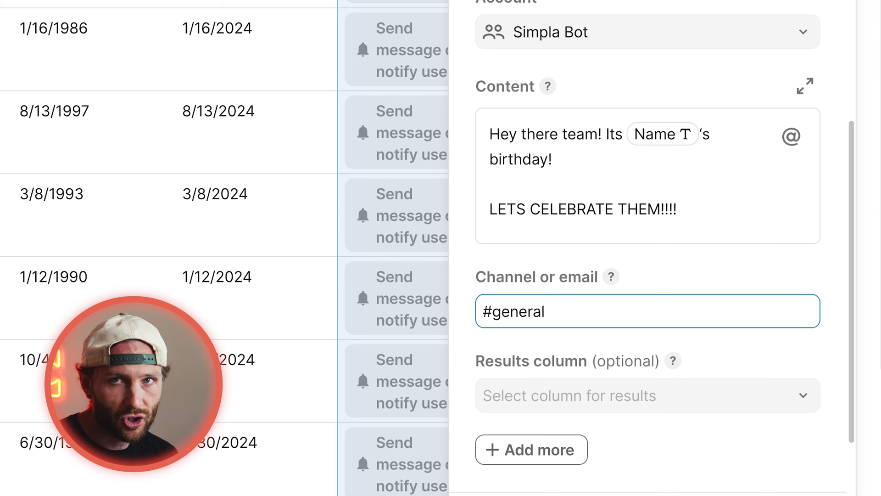
{"action": "type", "text": "-"}
{"action": "key", "text": "BackSpace"}
{"action": "key", "text": "BackSpace"}
{"action": "key", "text": "BackSpace"}
{"action": "key", "text": "BackSpace"}
{"action": "key", "text": "BackSpace"}
{"action": "key", "text": "BackSpace"}
{"action": "key", "text": "BackSpace"}
{"action": "key", "text": "BackSpace"}
{"action": "type", "text": "birthd"}
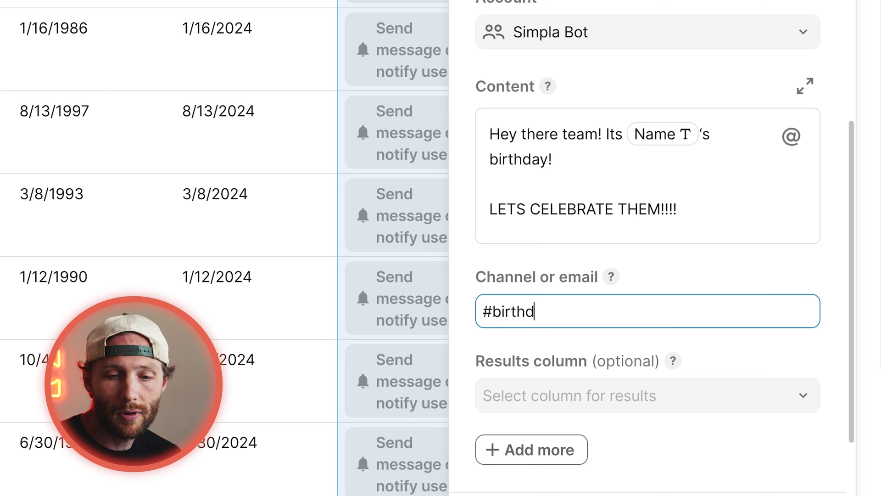
- Restore #general as the Slack message's destination channel and confirm it
{"action": "key", "text": "BackSpace"}
{"action": "key", "text": "BackSpace"}
{"action": "key", "text": "BackSpace"}
{"action": "key", "text": "BackSpace"}
{"action": "key", "text": "BackSpace"}
{"action": "key", "text": "BackSpace"}
{"action": "type", "text": "general"}
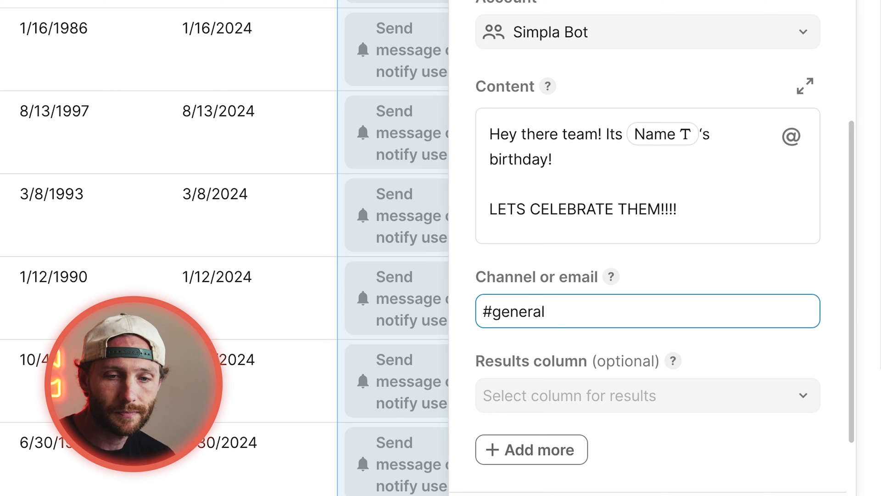
{"action": "key", "text": "Return"}
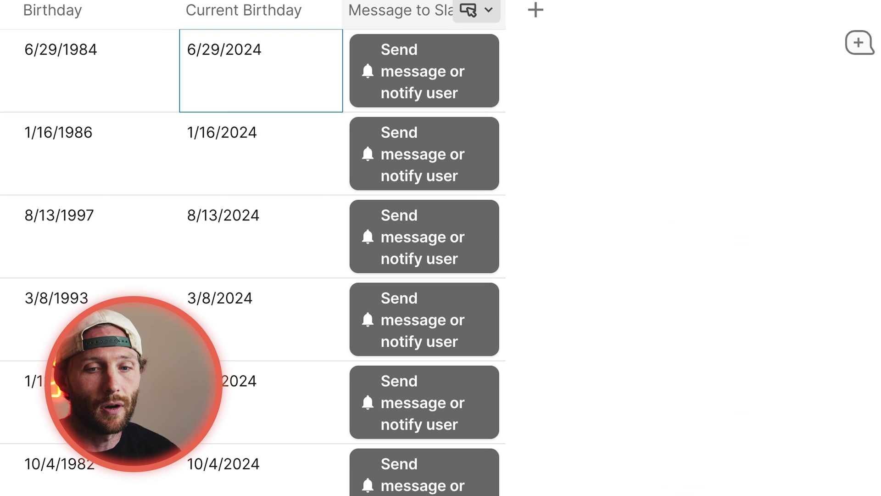
- Reopen the button column's options and switch the advanced Disable If condition to a formula
{"action": "left_click", "coordinate": [785, 50]}
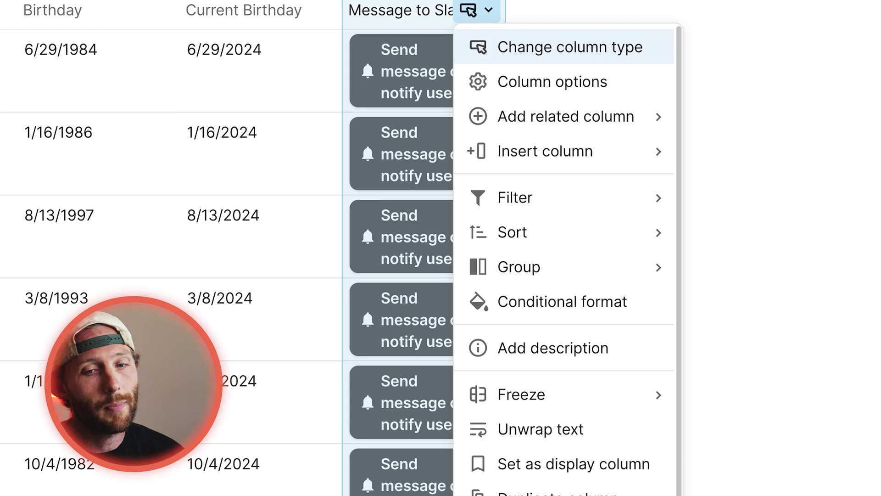
{"action": "left_click", "coordinate": [552, 81]}
{"action": "scroll", "coordinate": [606, 276], "scroll_direction": "down", "scroll_amount": 10}
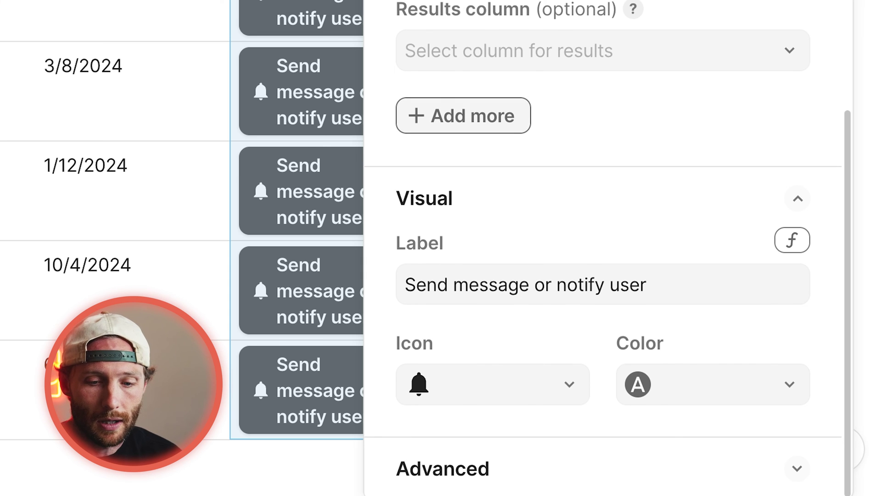
{"action": "left_click", "coordinate": [797, 468]}
{"action": "scroll", "coordinate": [603, 275], "scroll_direction": "down", "scroll_amount": 7}
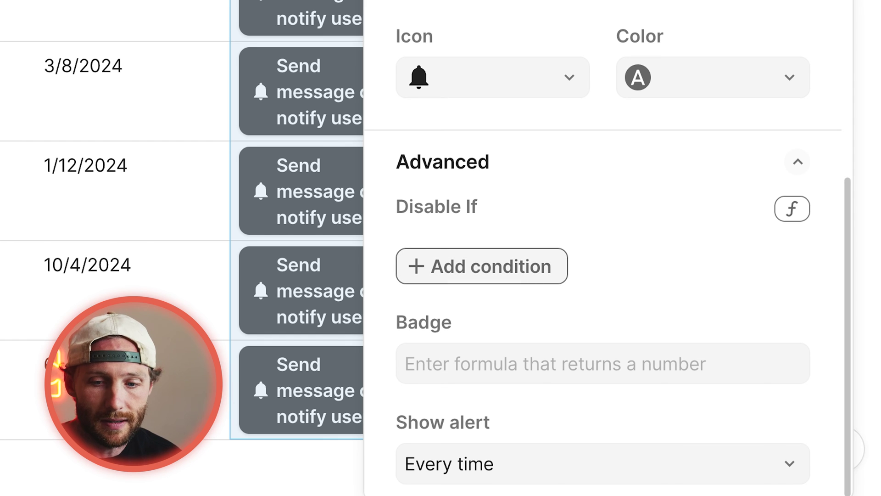
{"action": "left_click", "coordinate": [792, 209]}
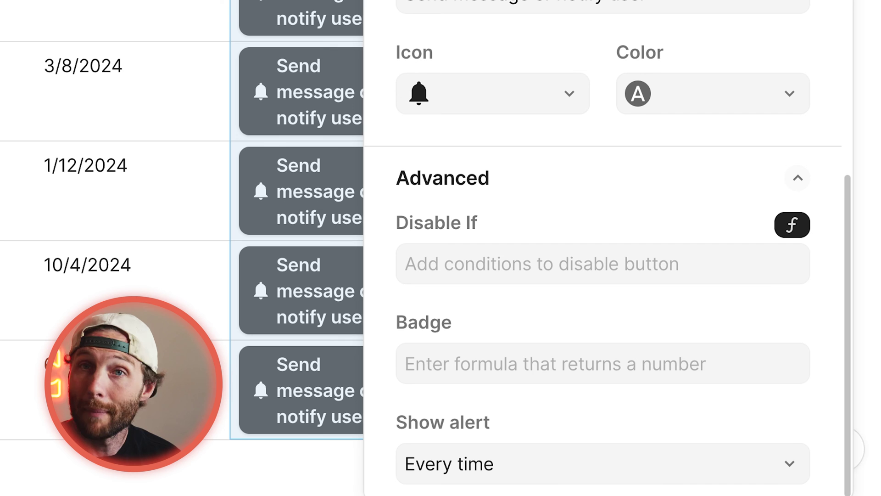
{"action": "left_click", "coordinate": [602, 263]}
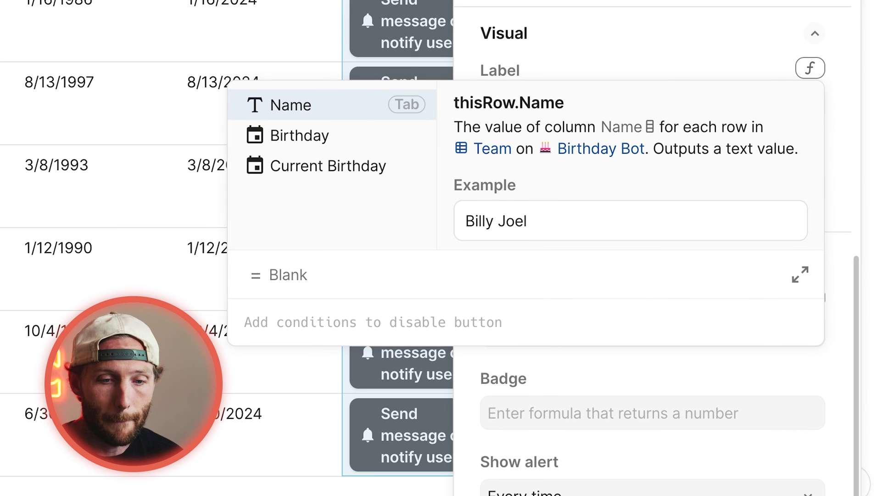
- Enter the button's Disable If formula so that Current Birthday is not equal to Today()
{"action": "type", "text": "Birthday"}
{"action": "key", "text": "Down"}
{"action": "key", "text": "Tab"}
{"action": "type", "text": "!=to"}
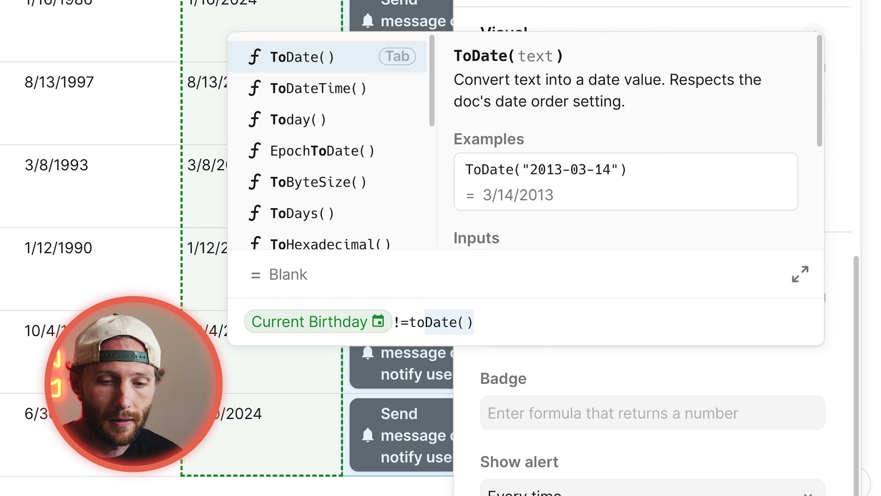
{"action": "type", "text": "day"}
{"action": "key", "text": "Tab"}
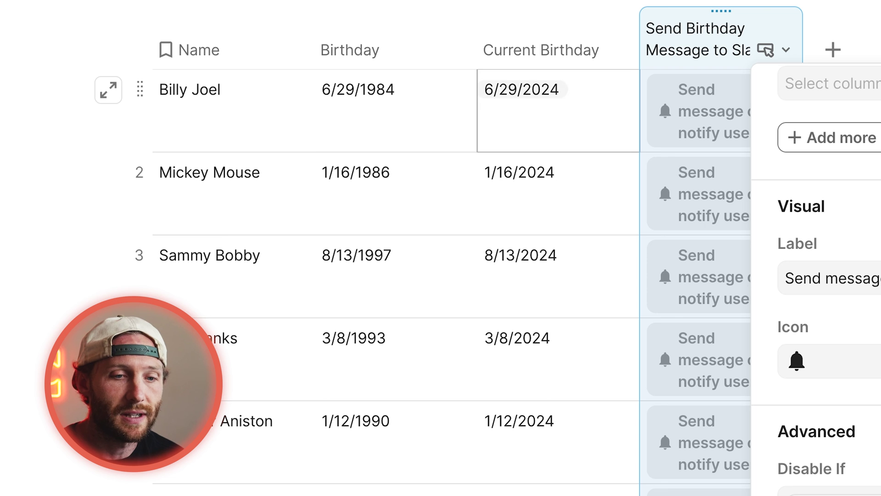
- Change the first row's birthday to today's month and day, keeping the birth year
{"action": "left_click", "coordinate": [395, 110]}
{"action": "key", "text": "Return"}
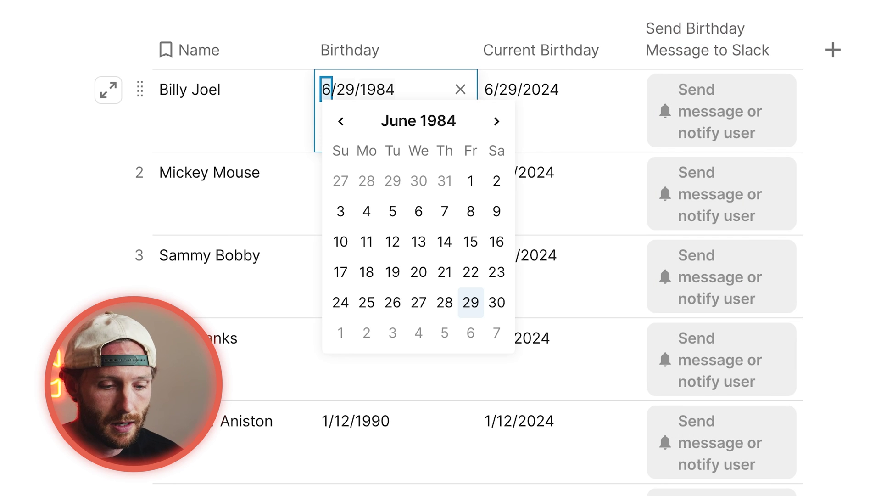
{"action": "type", "text": "51"}
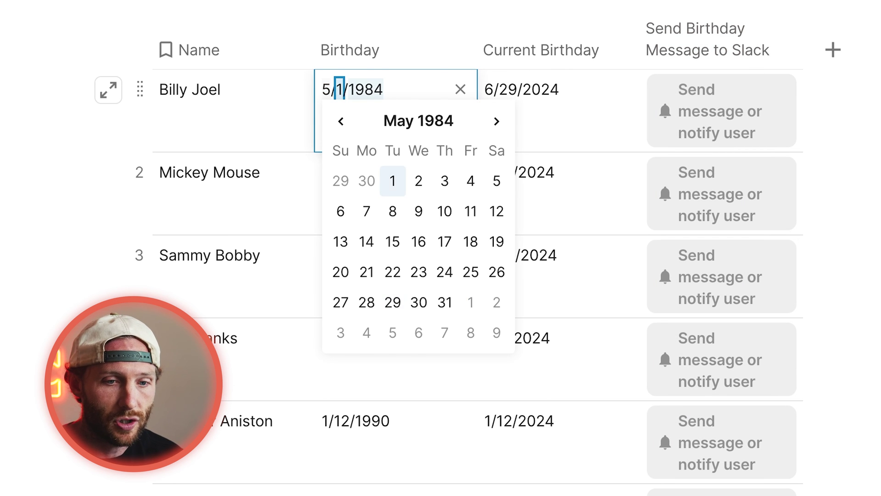
{"action": "left_click", "coordinate": [377, 41]}
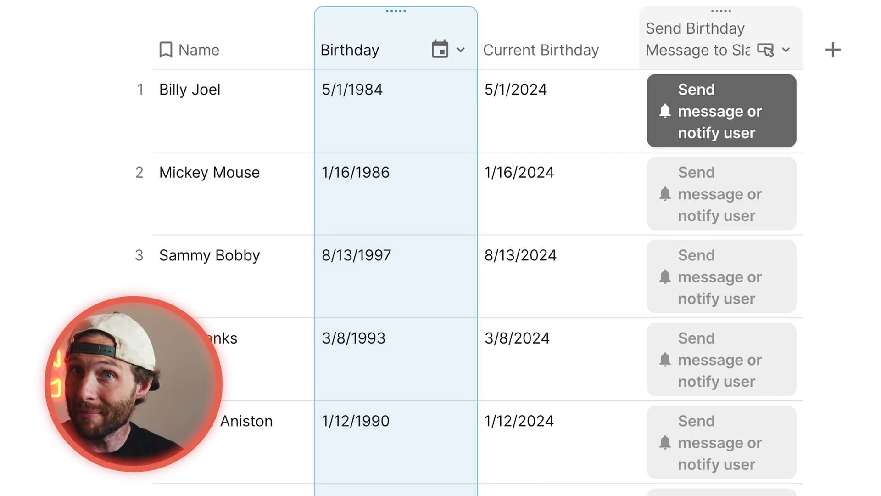
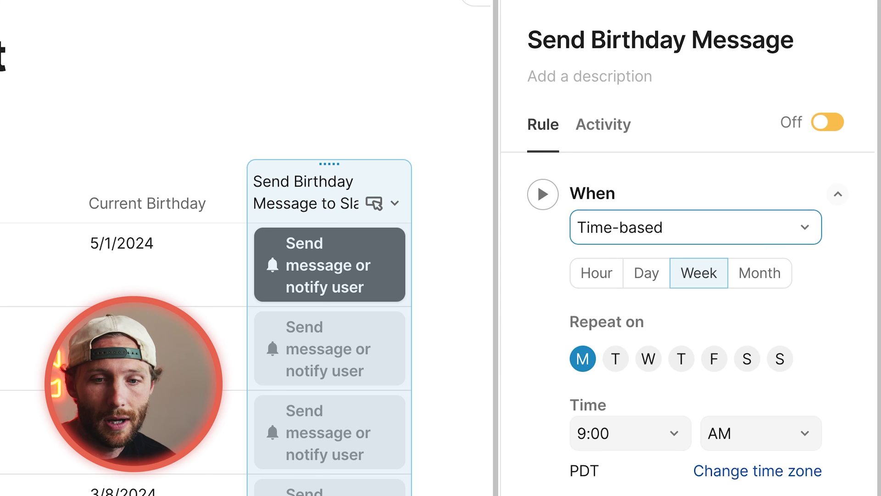
- Schedule the time-based Send Birthday Message automation to repeat every day at 9:00 AM
{"action": "left_click", "coordinate": [646, 273]}
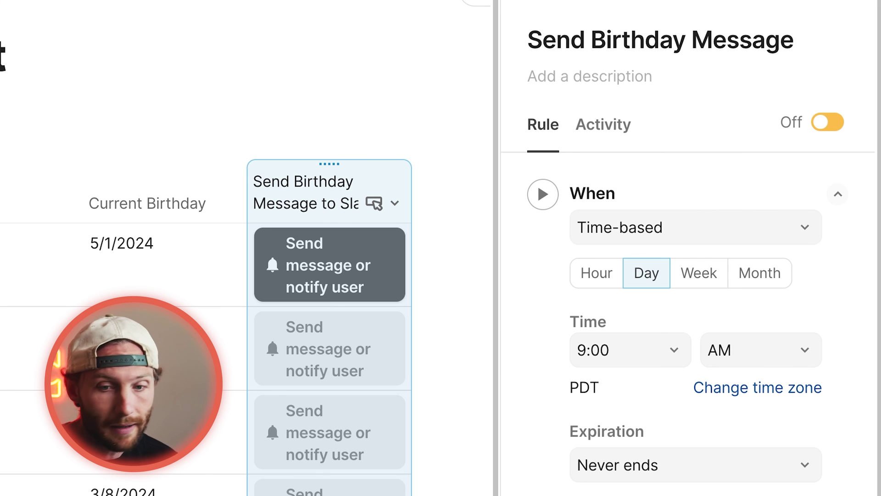
{"action": "left_click", "coordinate": [630, 350]}
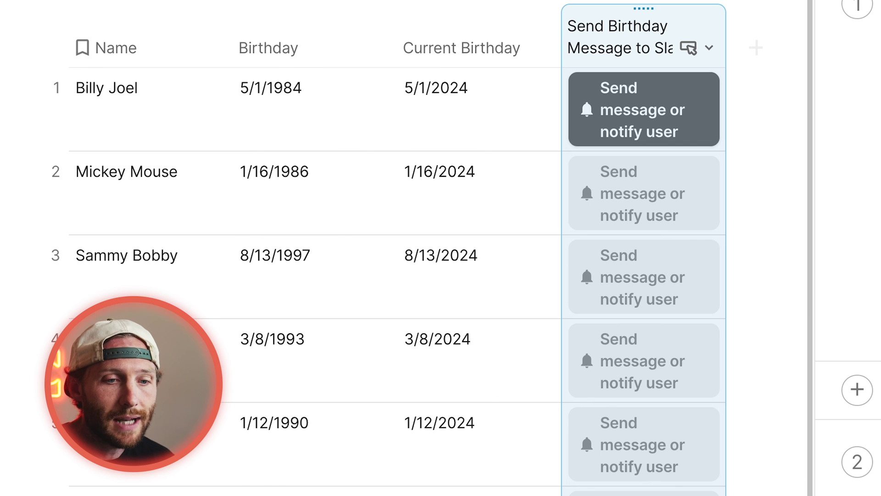
- Move the first row's birthday forward by one day
{"action": "left_click", "coordinate": [245, 88]}
{"action": "left_click", "coordinate": [256, 88]}
{"action": "type", "text": "2"}
{"action": "key", "text": "Escape"}
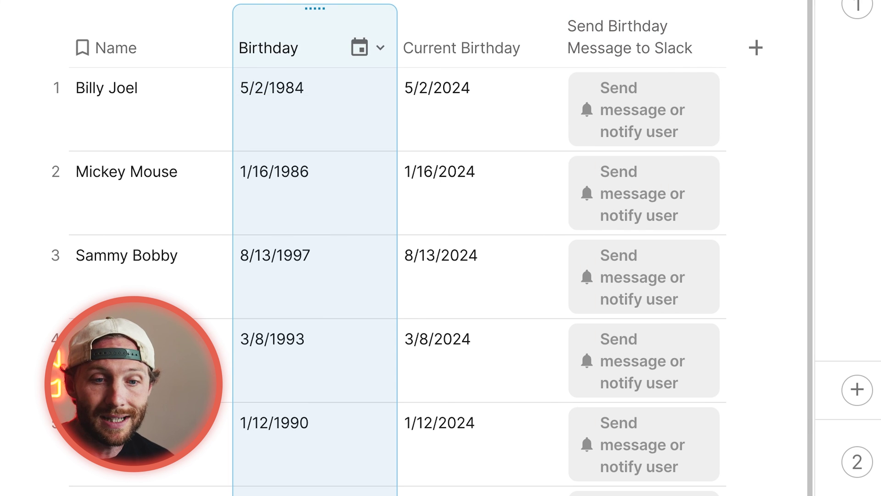
- Make the rule's Then action push the Team table's Send Birthday Message to Slack buttons, and test the rule
{"action": "scroll", "coordinate": [643, 129], "scroll_direction": "down", "scroll_amount": 3}
{"action": "scroll", "coordinate": [643, 129], "scroll_direction": "up", "scroll_amount": 2}
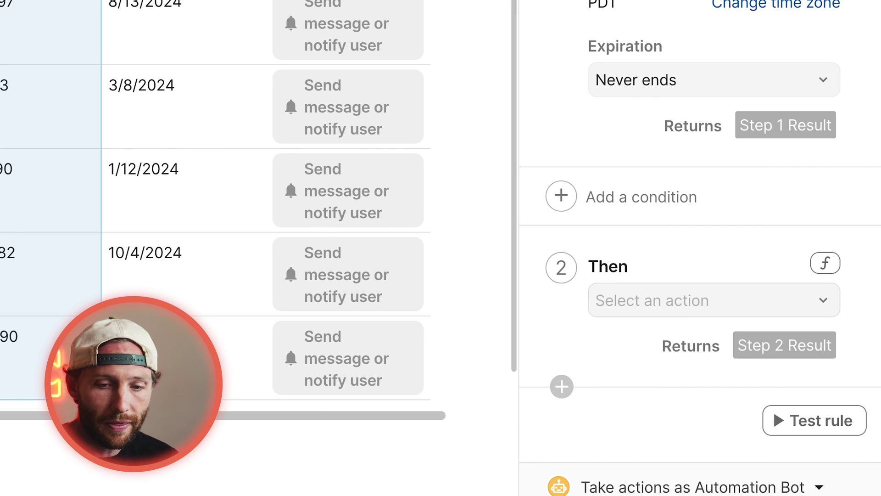
{"action": "left_click", "coordinate": [713, 300]}
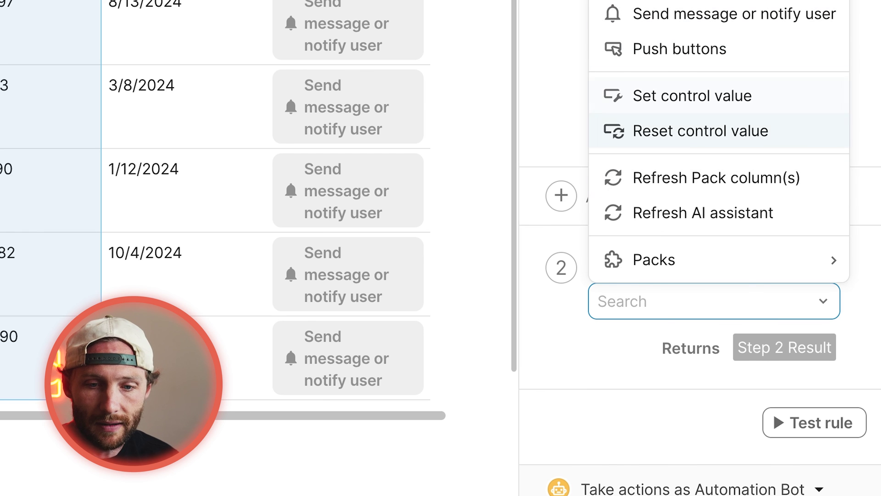
{"action": "key", "text": "Up"}
{"action": "key", "text": "Up"}
{"action": "key", "text": "Return"}
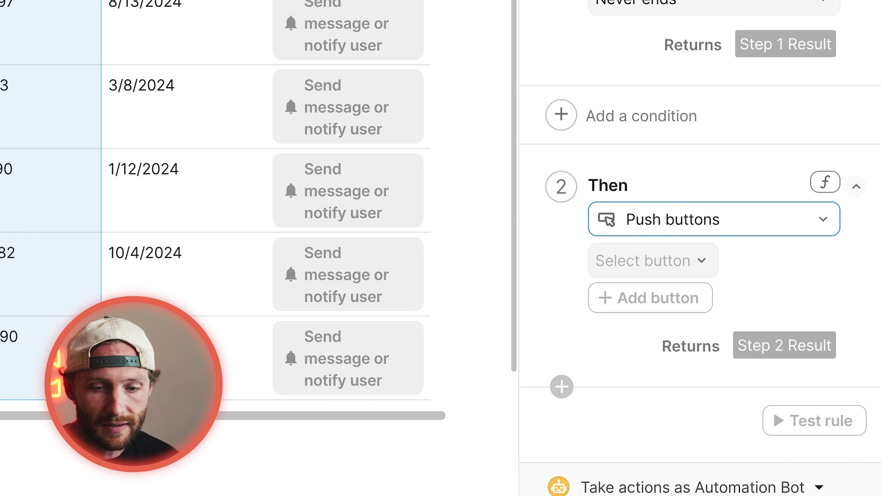
{"action": "left_click", "coordinate": [653, 260]}
{"action": "left_click", "coordinate": [735, 301]}
{"action": "scroll", "coordinate": [700, 248], "scroll_direction": "up", "scroll_amount": 3}
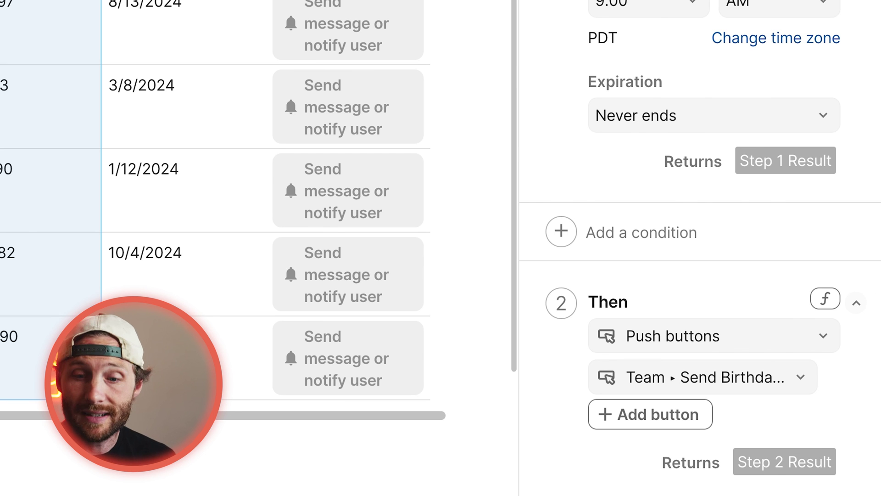
{"action": "left_click", "coordinate": [772, 408]}
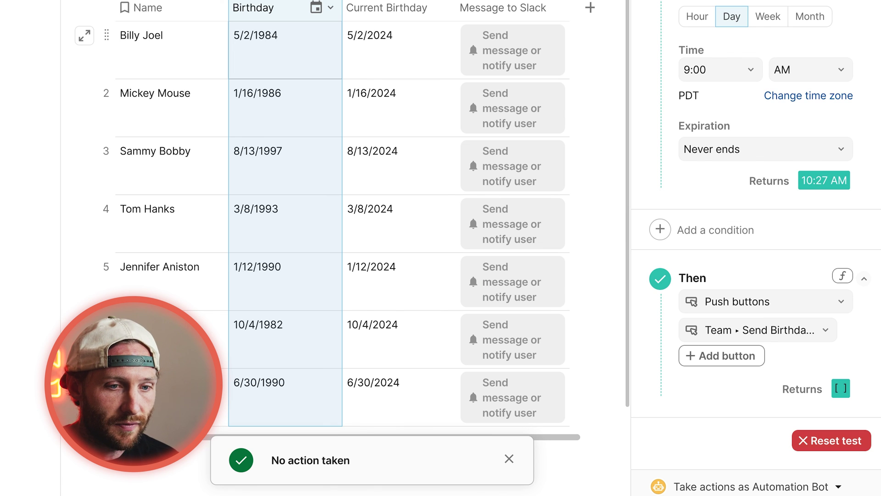
- Set the first row's birthday back to today's day and try sending that row's Slack message
{"action": "left_click", "coordinate": [238, 35]}
{"action": "left_click", "coordinate": [246, 35]}
{"action": "type", "text": "1"}
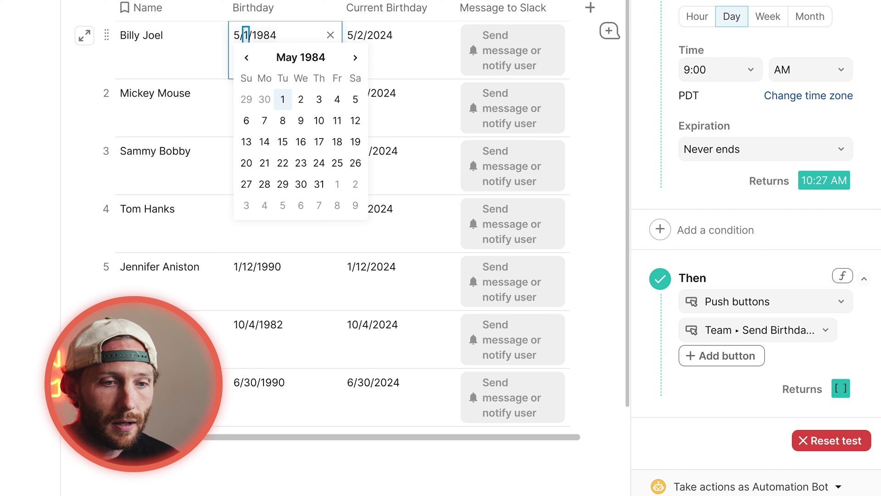
{"action": "left_click", "coordinate": [270, 7]}
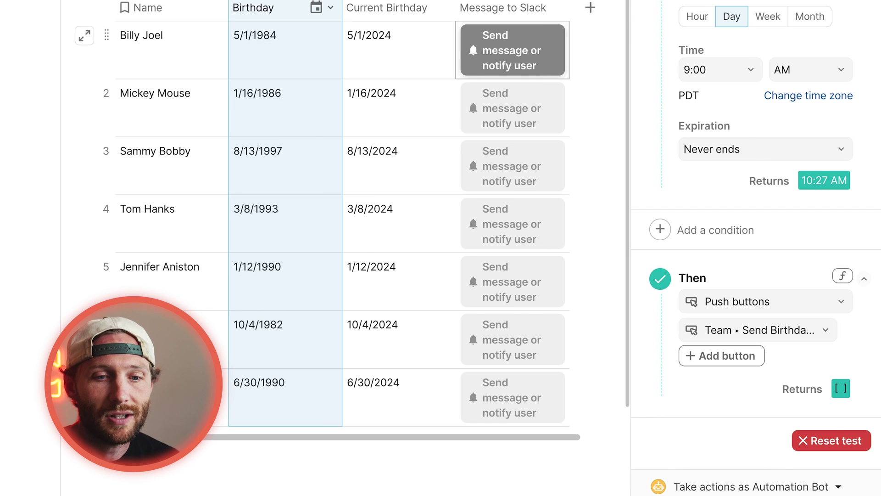
{"action": "left_click", "coordinate": [512, 50]}
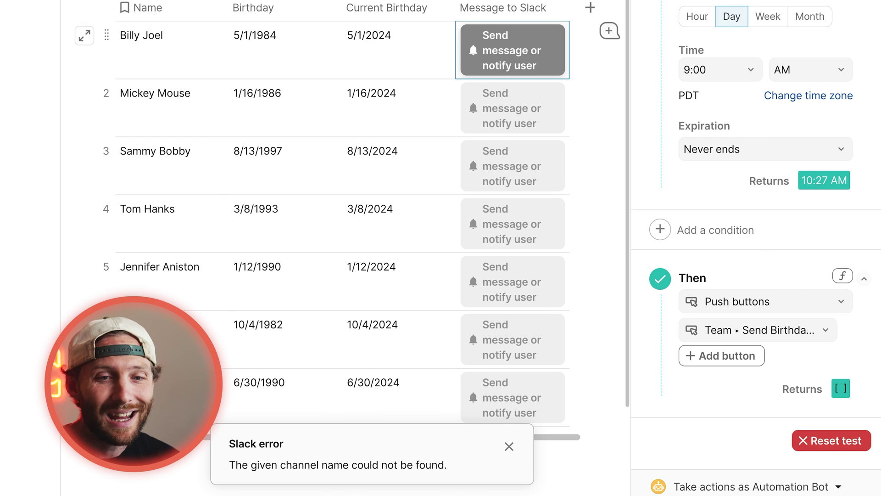
- Change the button's Slack channel to #general-biz and send the first row's birthday message again
{"action": "left_click", "coordinate": [497, 7]}
{"action": "left_click", "coordinate": [543, 7]}
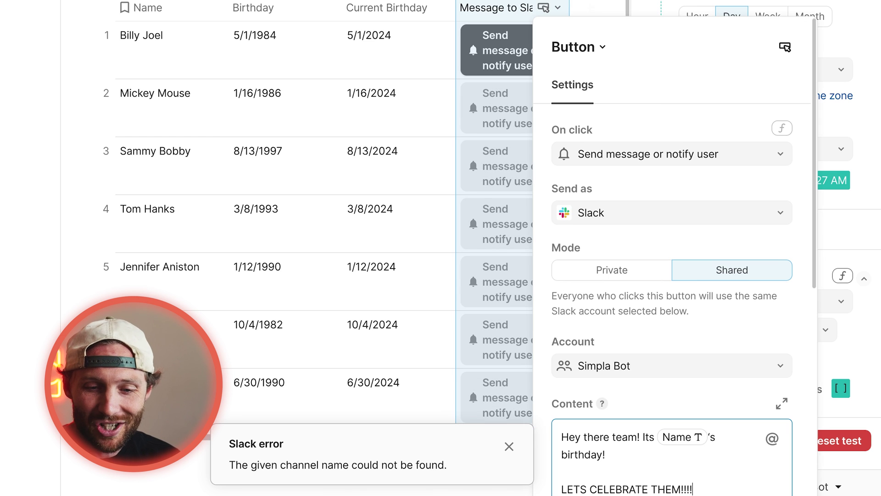
{"action": "scroll", "coordinate": [671, 271], "scroll_direction": "down", "scroll_amount": 4}
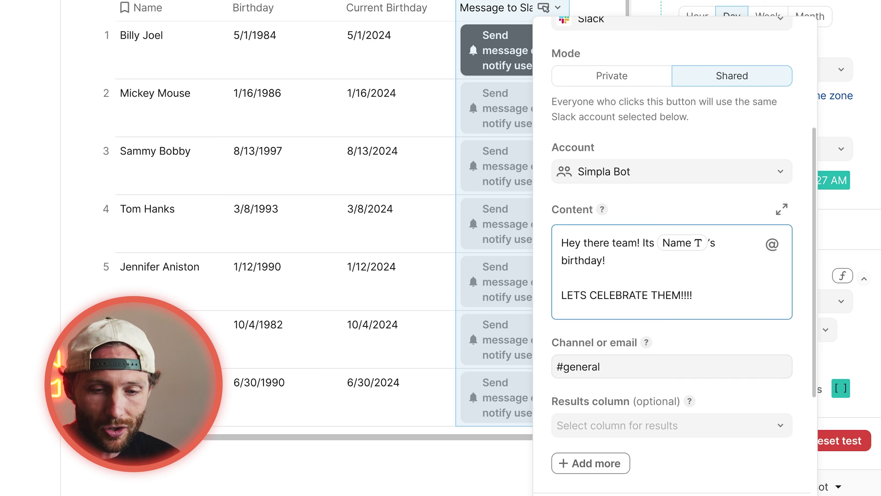
{"action": "left_click", "coordinate": [600, 366]}
{"action": "type", "text": "-biz"}
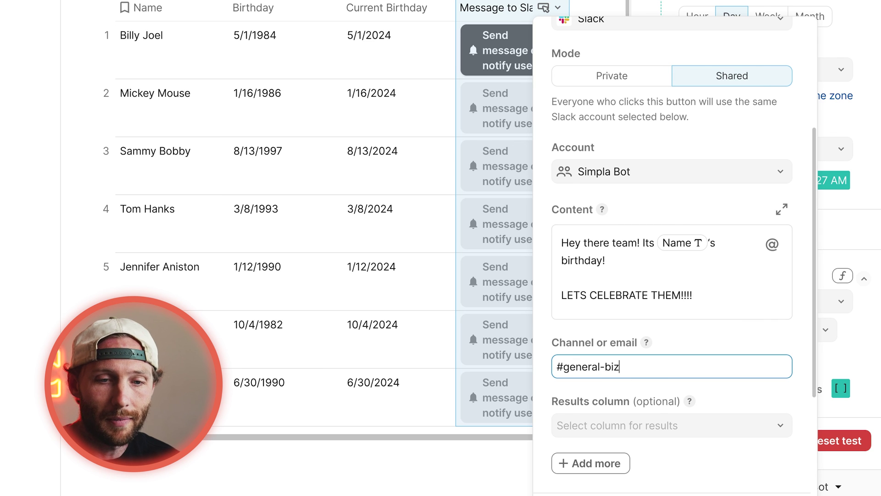
{"action": "left_click", "coordinate": [496, 108]}
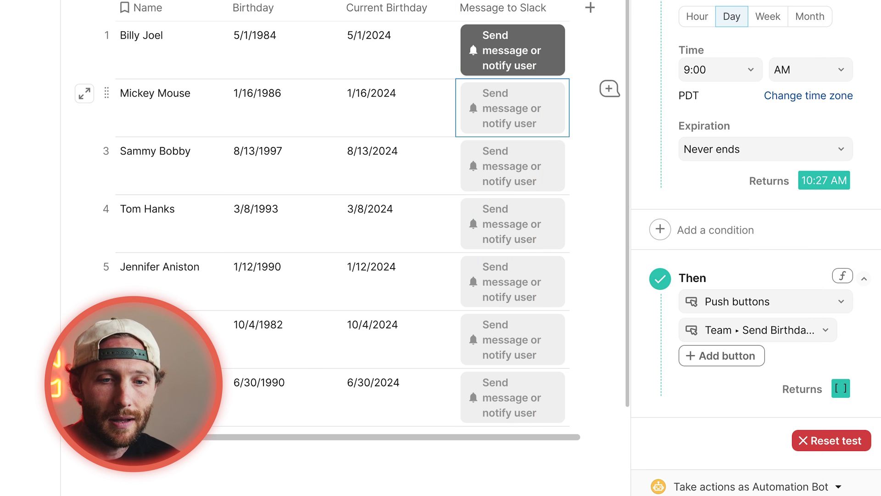
{"action": "left_click", "coordinate": [513, 50]}
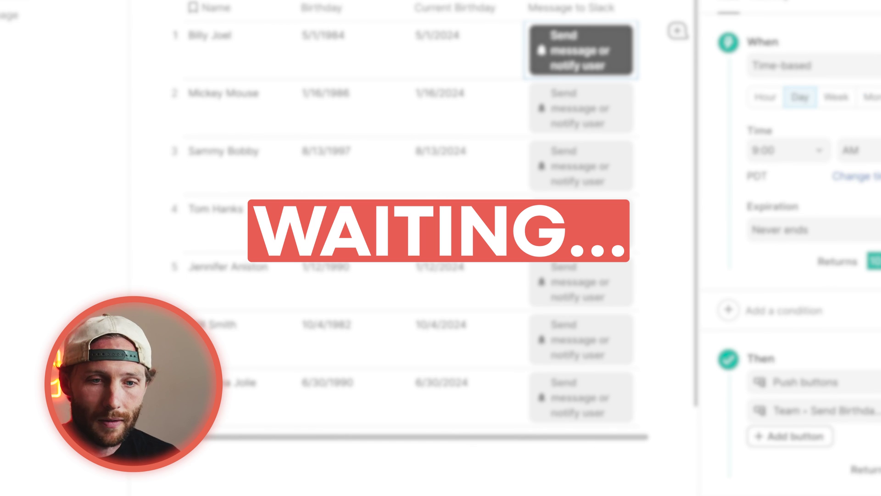